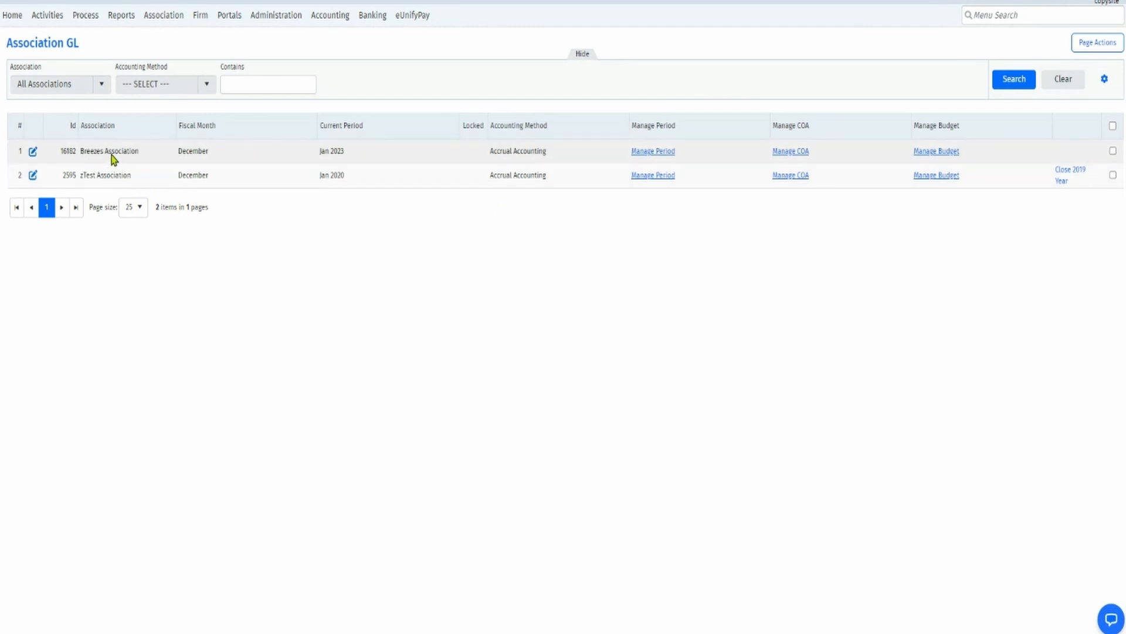
Open the financial Chart of Accounts page from the Association GL page.
{"action": "left_click", "coordinate": [799, 154]}
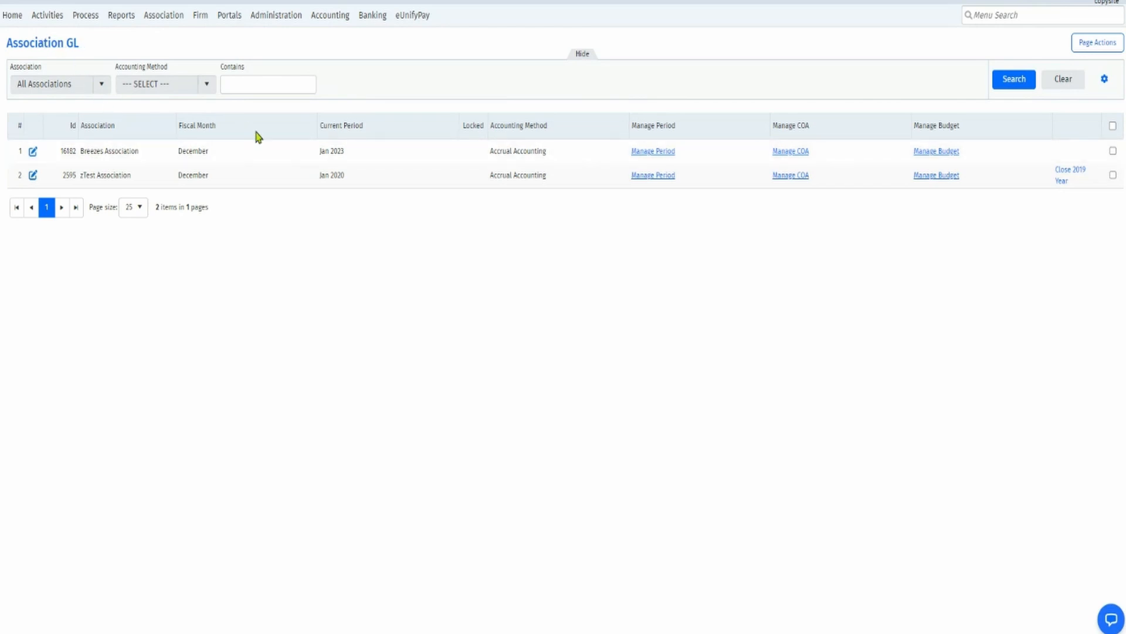
{"action": "left_click", "coordinate": [796, 154]}
{"action": "left_click", "coordinate": [330, 16]}
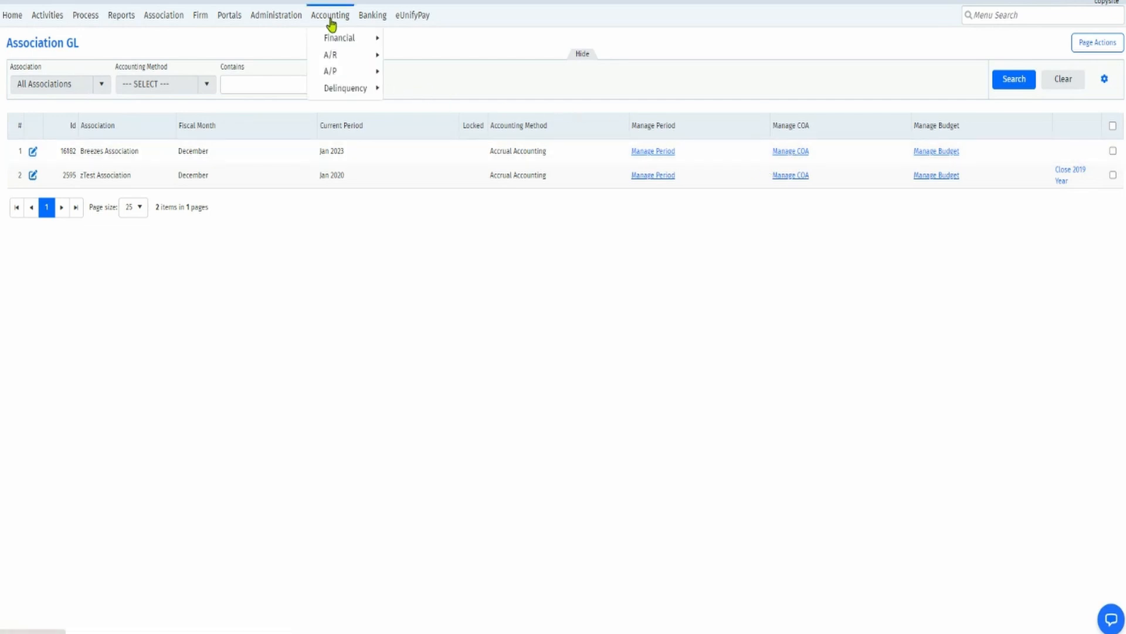
{"action": "mouse_move", "coordinate": [339, 42]}
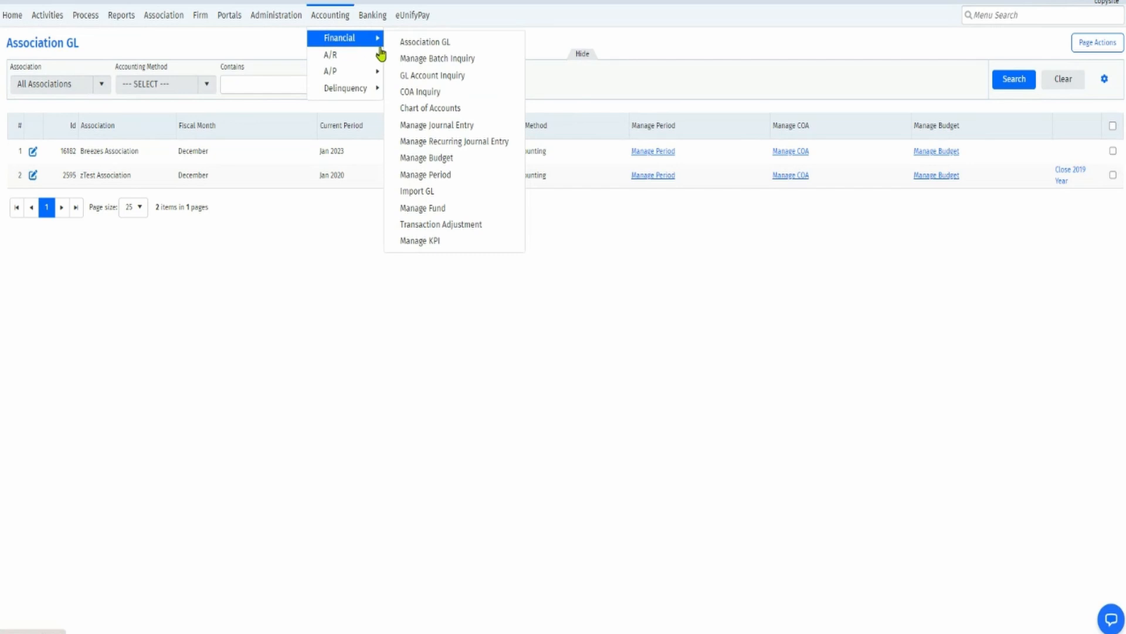
{"action": "left_click", "coordinate": [427, 112]}
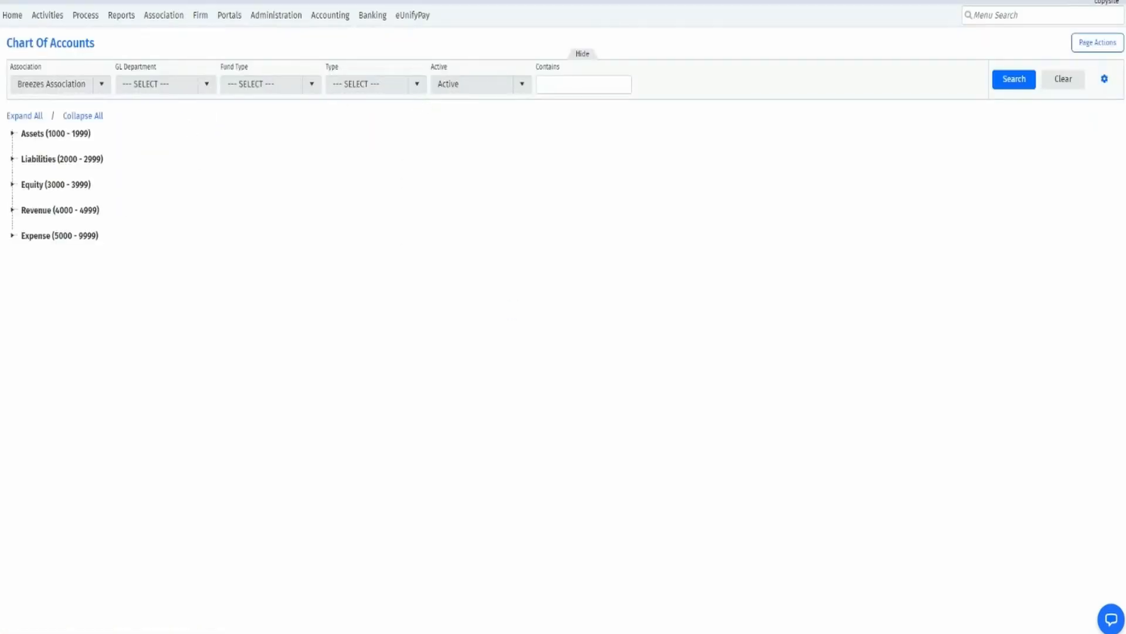
Filter the Chart of Accounts by Breezes Association and dismiss the Skype notification.
{"action": "left_click", "coordinate": [101, 85]}
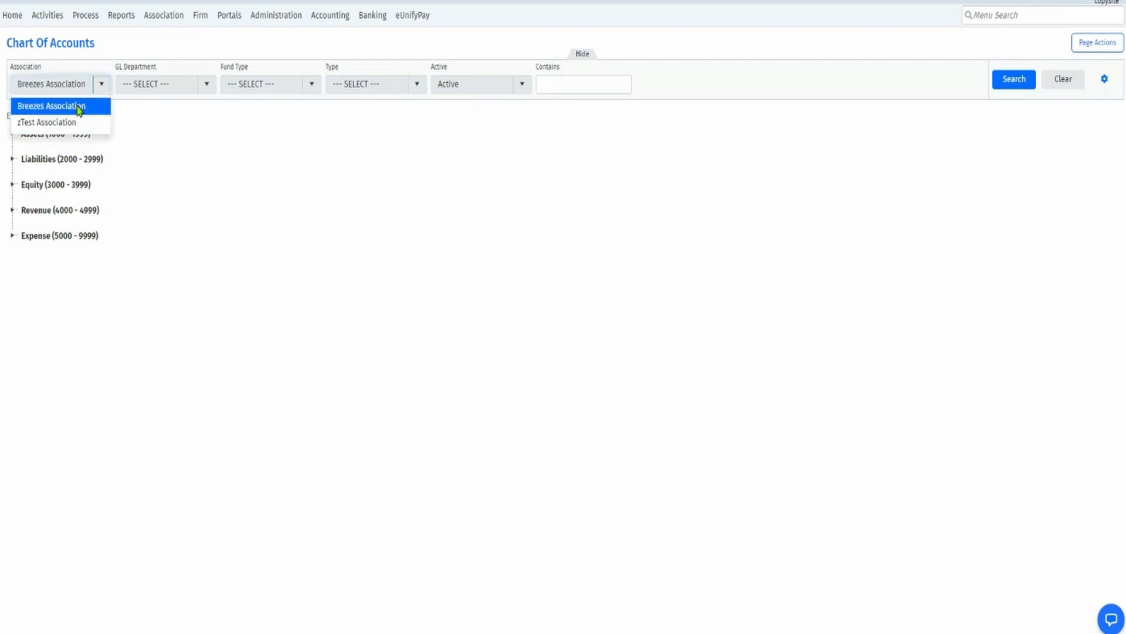
{"action": "left_click", "coordinate": [83, 107]}
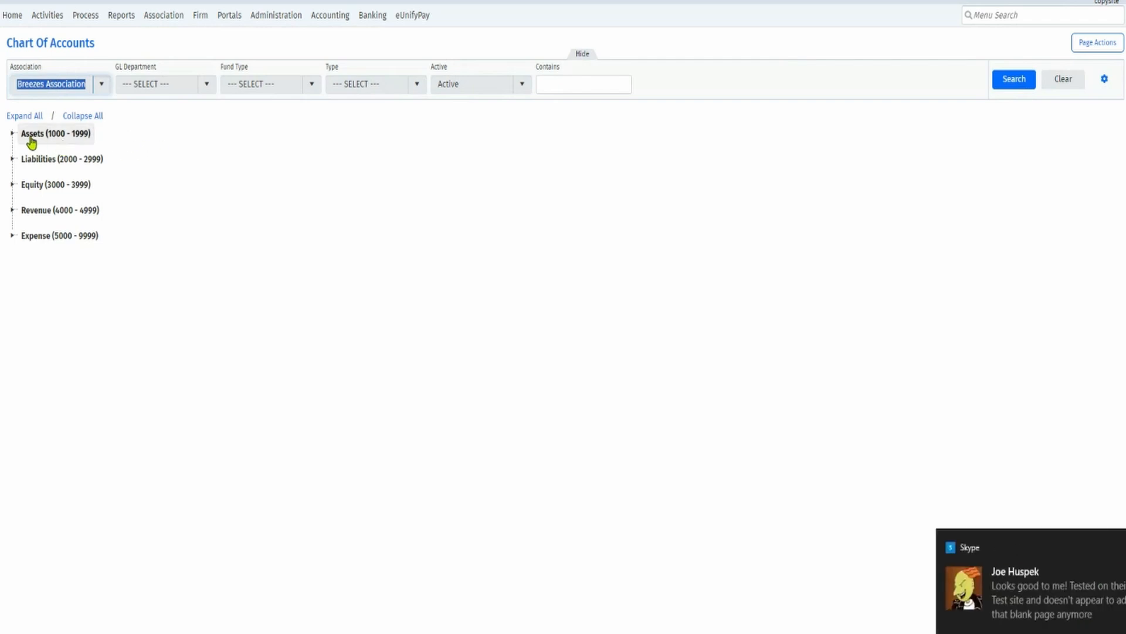
{"action": "left_click", "coordinate": [1108, 550]}
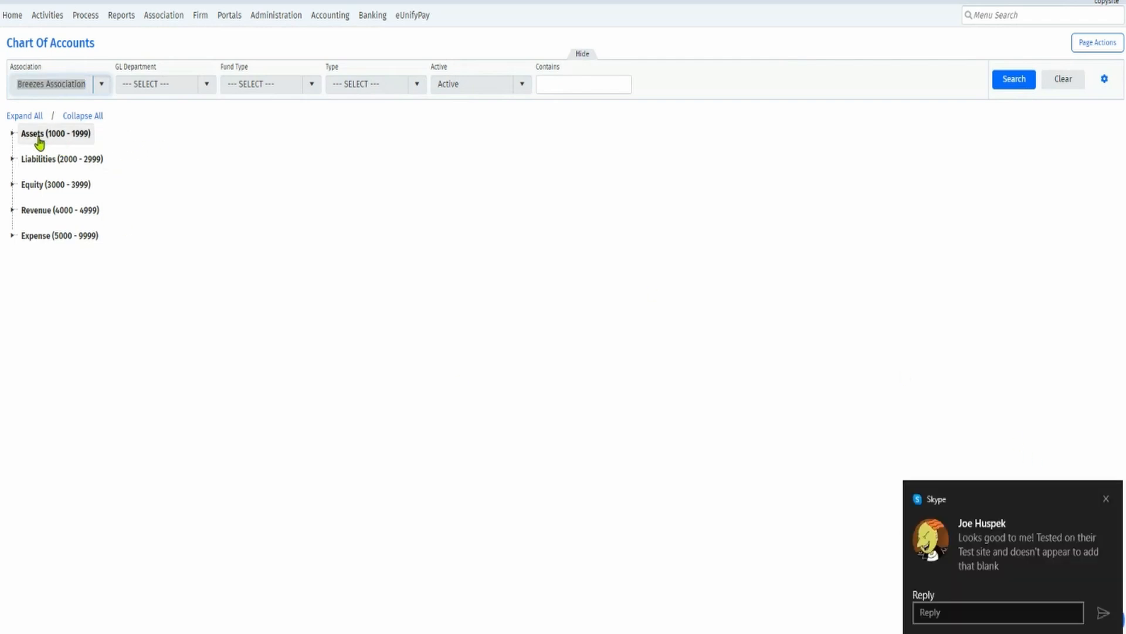
{"action": "left_click", "coordinate": [1106, 499]}
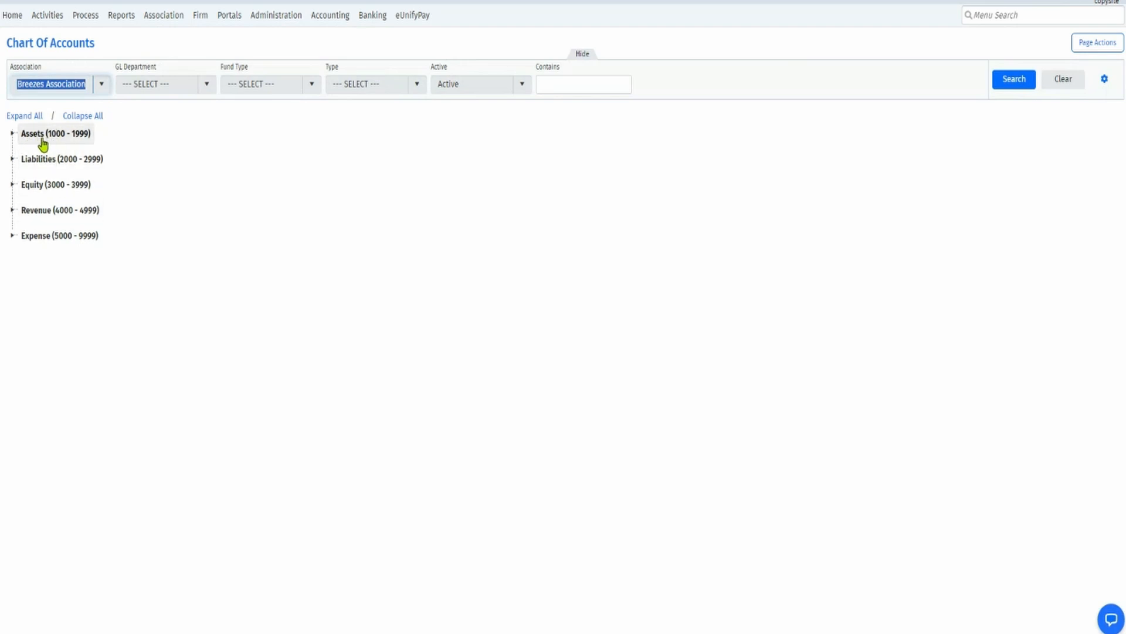
Expand Assets (1000 - 1999) and review the accounts listed in its Assets level, then collapse that level.
{"action": "left_click", "coordinate": [12, 136]}
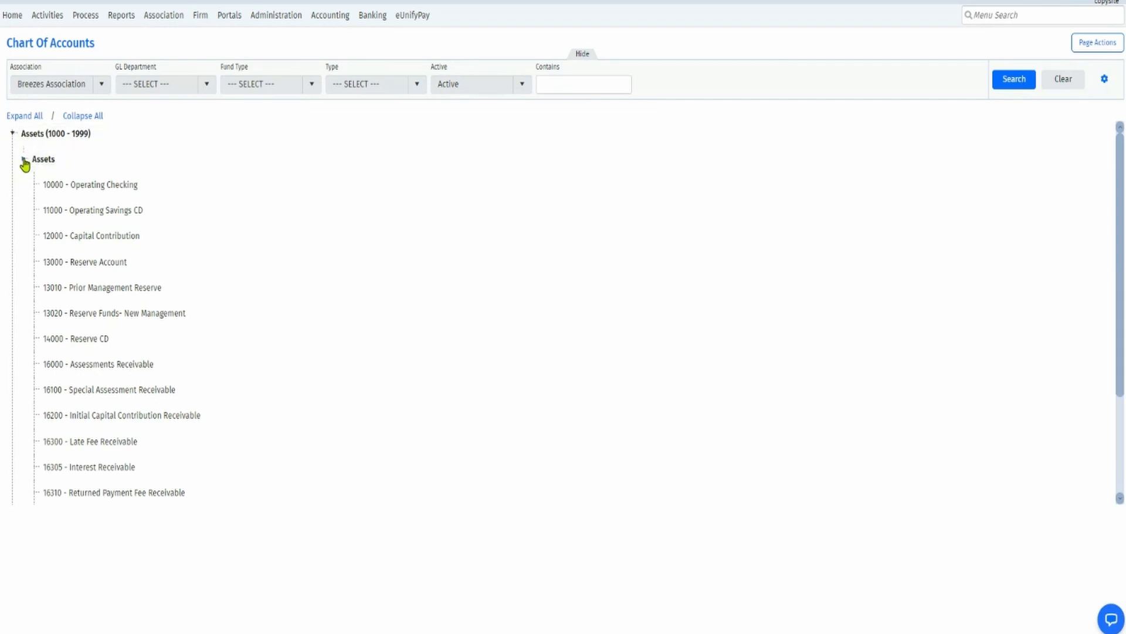
{"action": "left_click", "coordinate": [26, 161]}
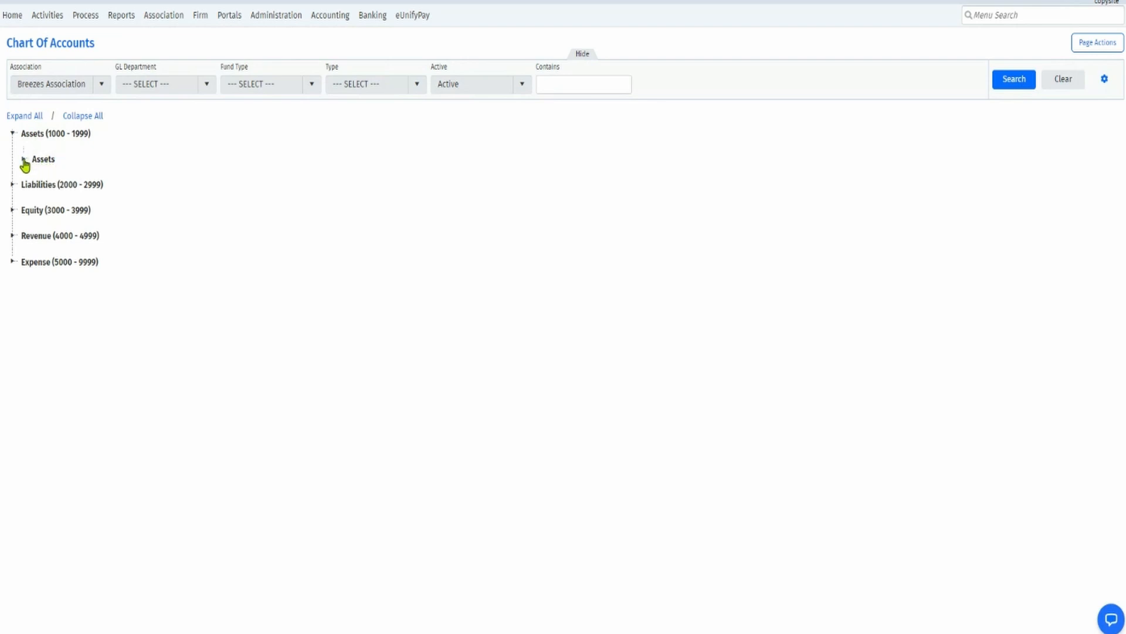
{"action": "left_click", "coordinate": [25, 161]}
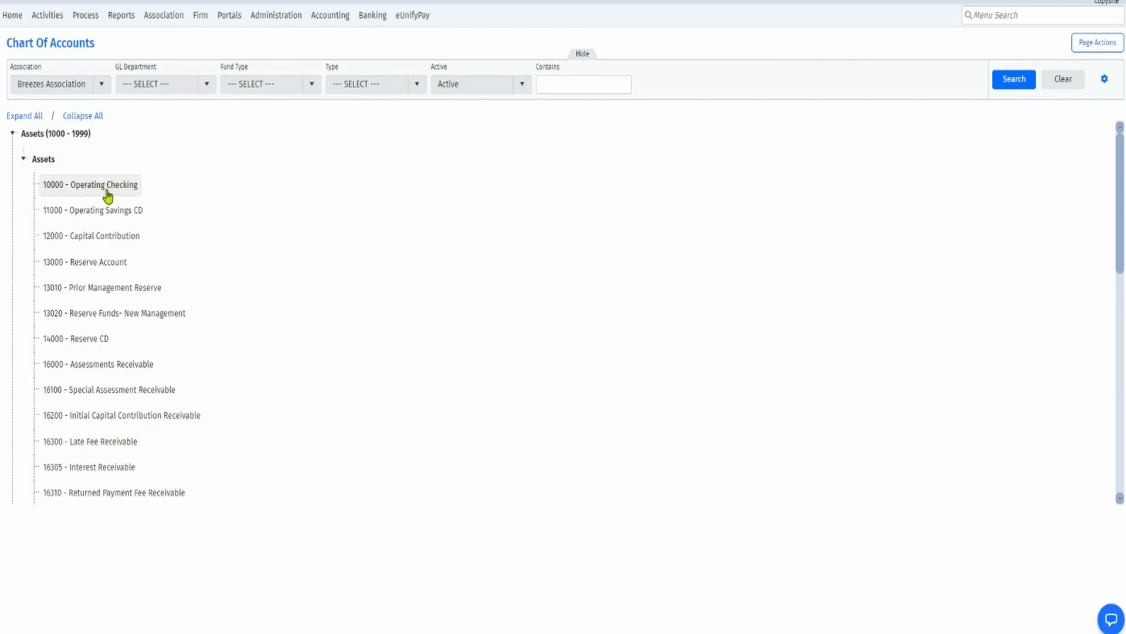
{"action": "left_click", "coordinate": [24, 159]}
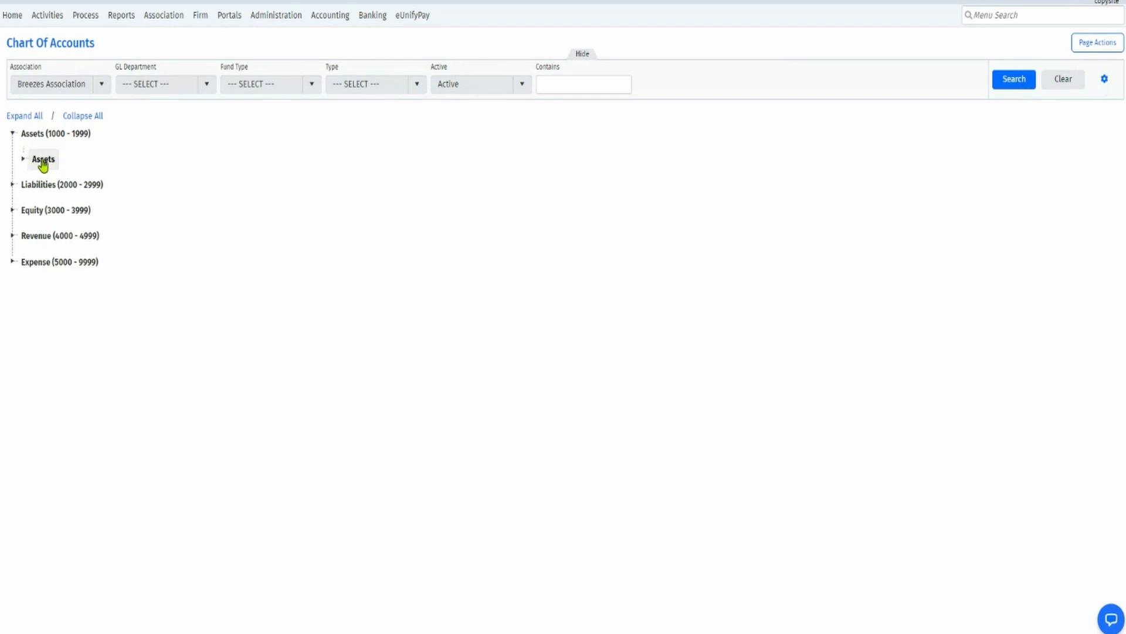
Add a new level named Bank Accounts within the Assets level and save it.
{"action": "right_click", "coordinate": [42, 163]}
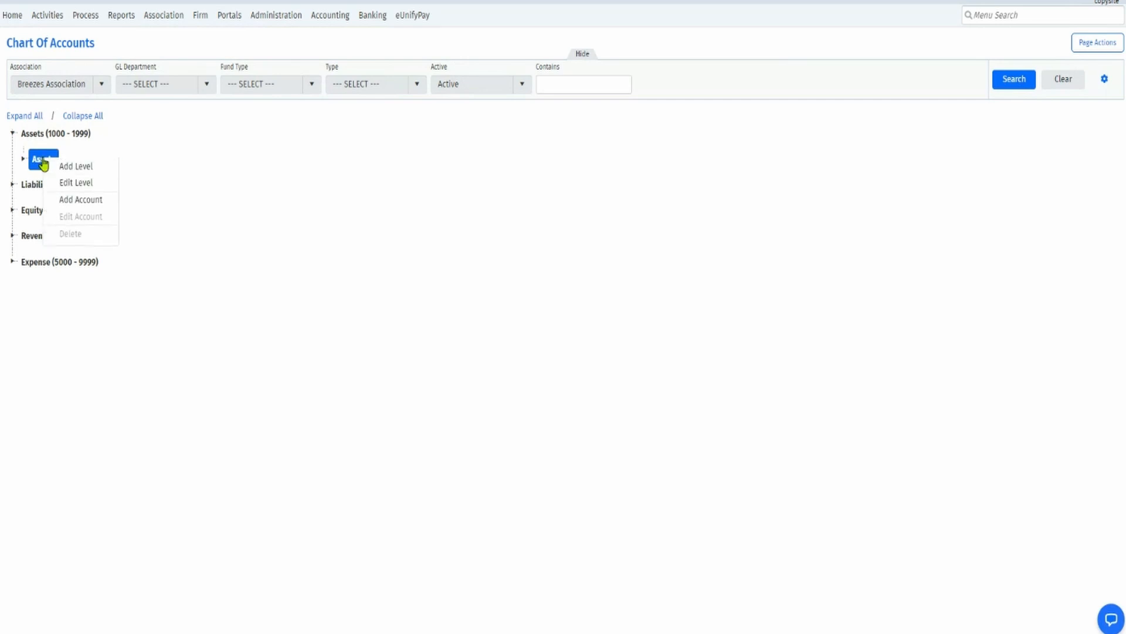
{"action": "left_click", "coordinate": [87, 174]}
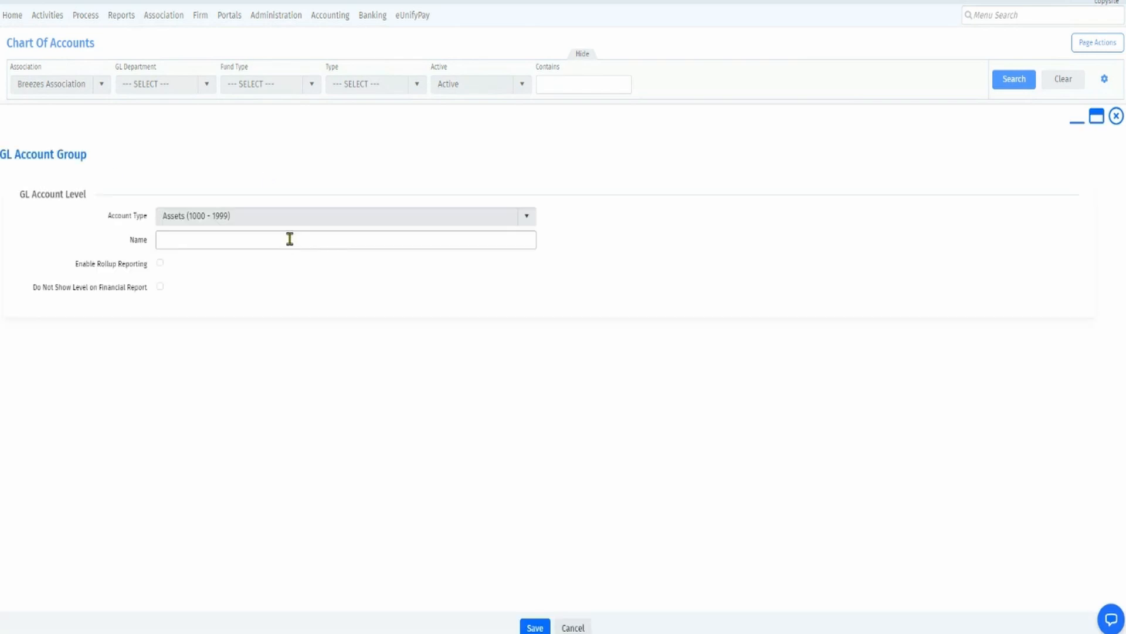
{"action": "left_click", "coordinate": [290, 239]}
{"action": "type", "text": "Bar"}
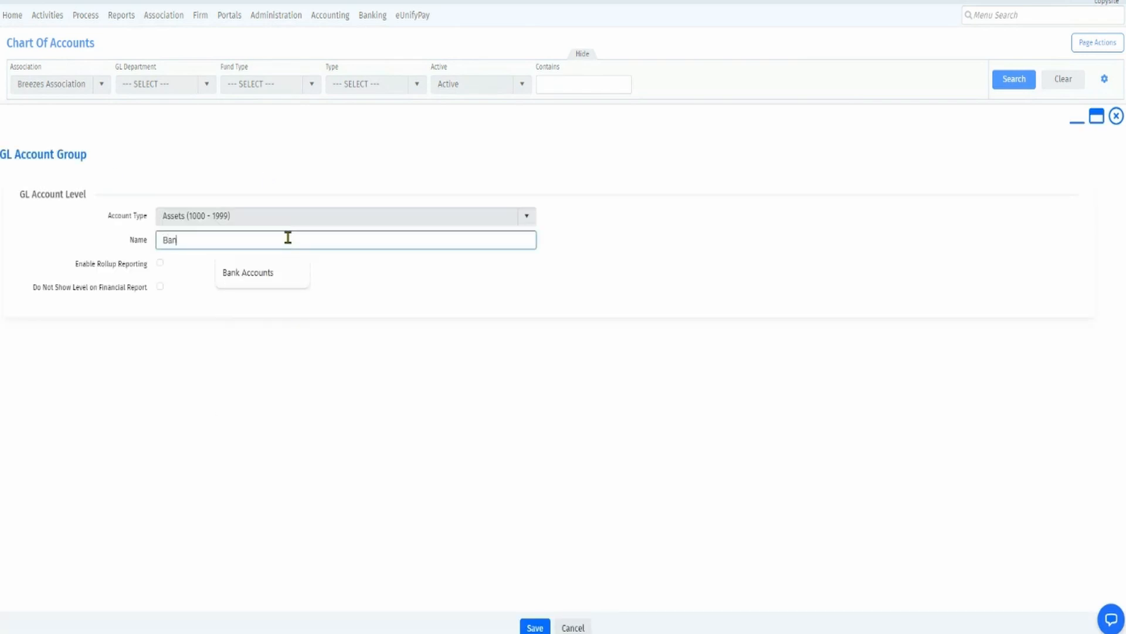
{"action": "type", "text": "k Accounts"}
{"action": "key", "text": "Return"}
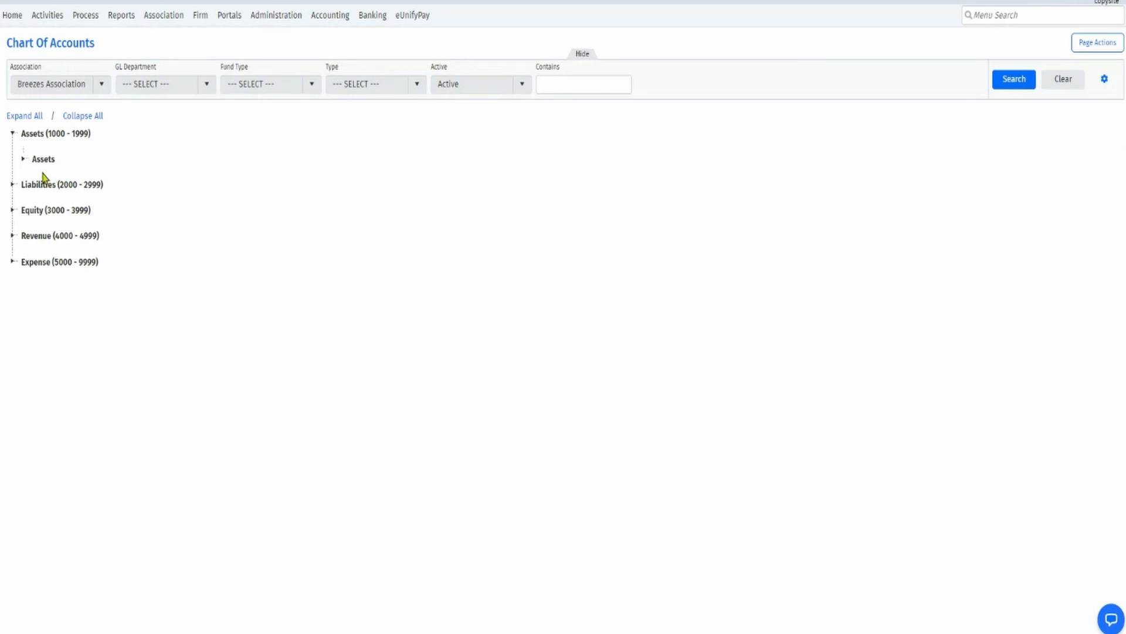
Expand the Assets level, add another level named Other Assets within it, and save it.
{"action": "left_click", "coordinate": [23, 159]}
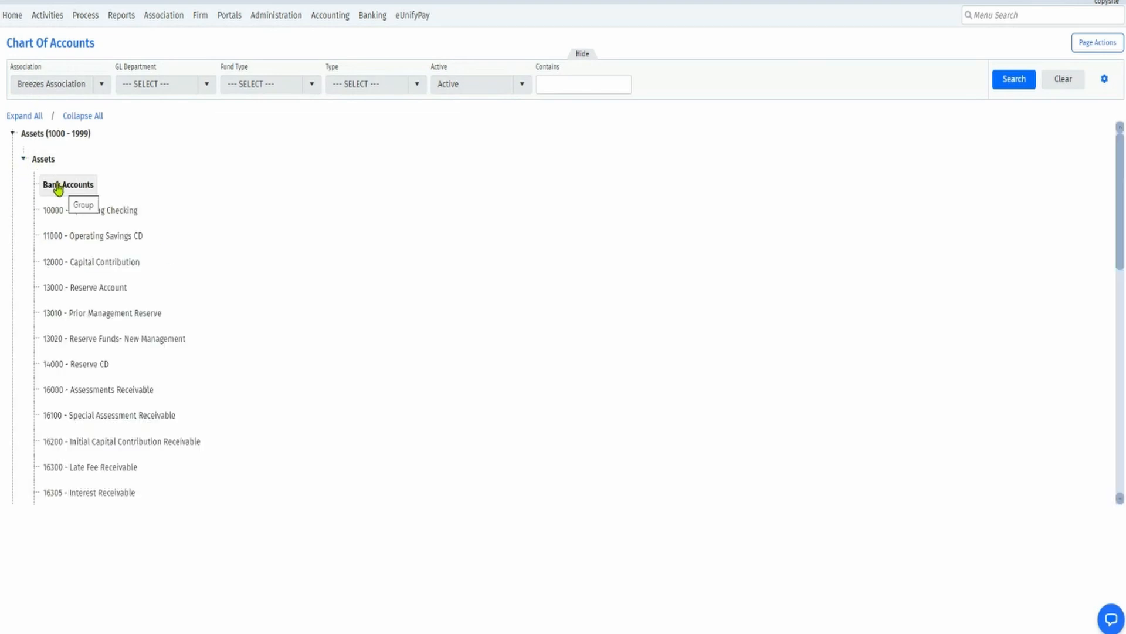
{"action": "right_click", "coordinate": [43, 164]}
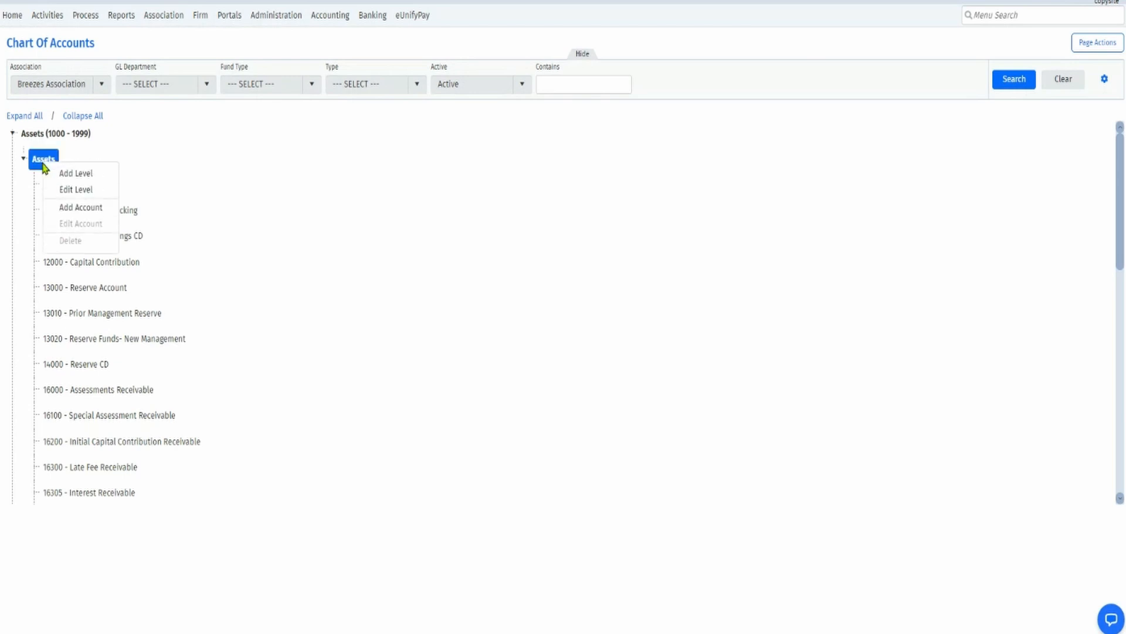
{"action": "left_click", "coordinate": [84, 174]}
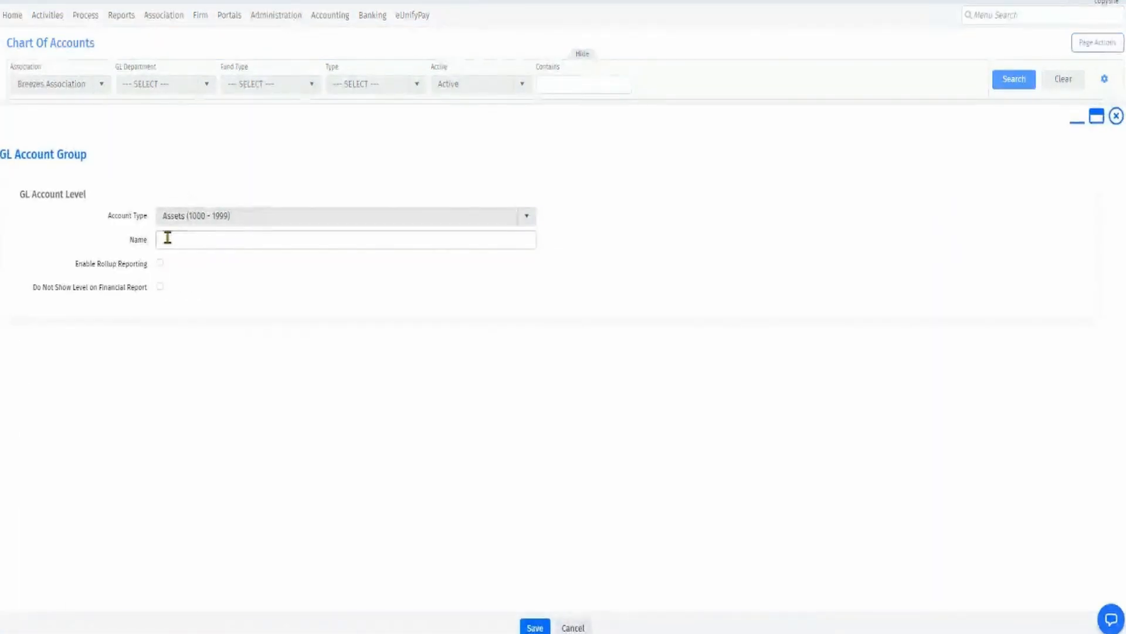
{"action": "left_click", "coordinate": [166, 238]}
{"action": "type", "text": "Other"}
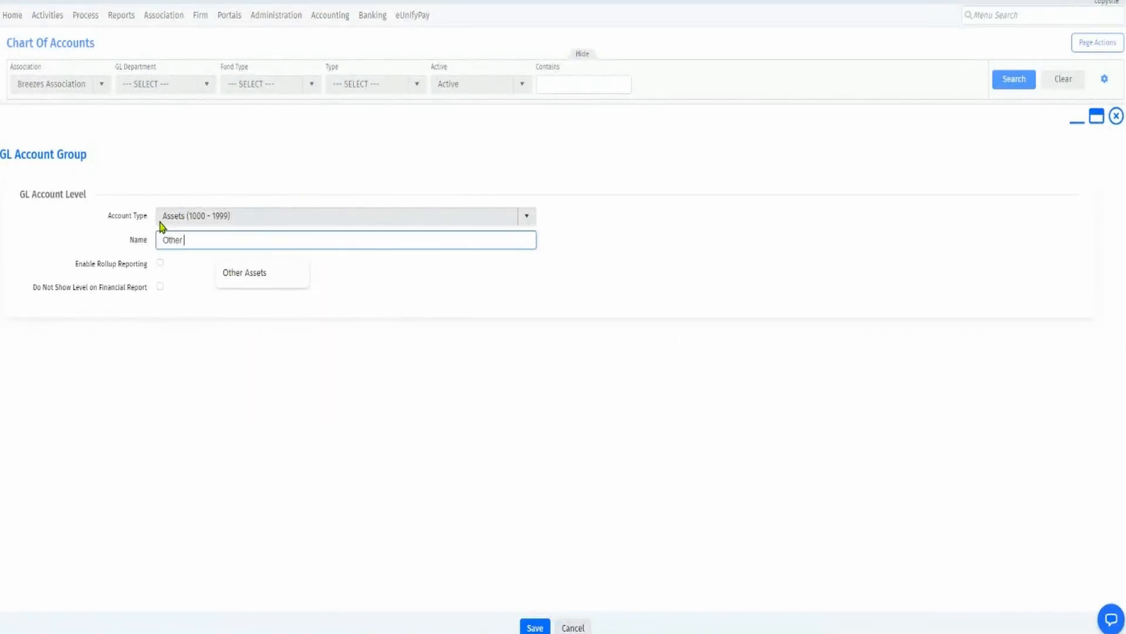
{"action": "type", "text": " Assets"}
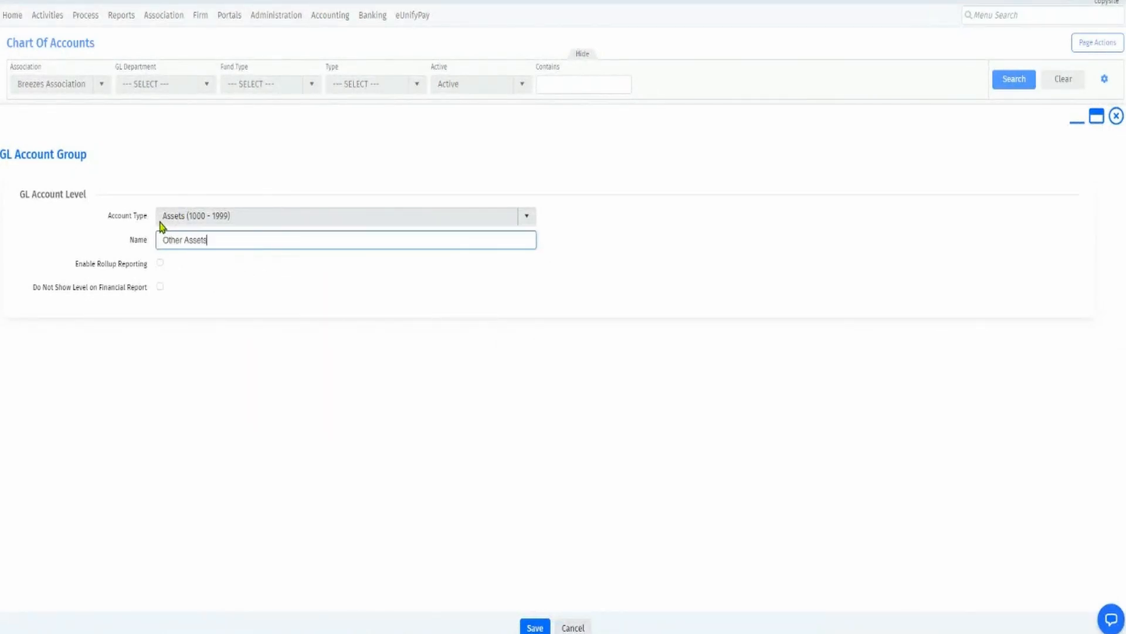
{"action": "left_click", "coordinate": [534, 627]}
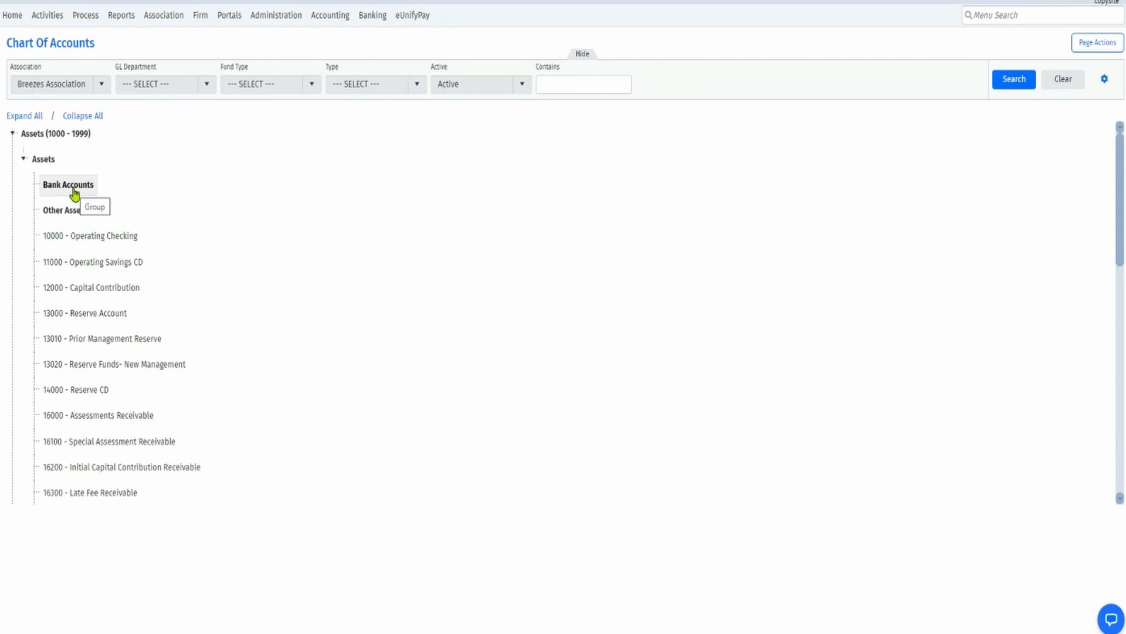
Move accounts 10000 - Operating Checking through 14000 - Reserve CD into the Bank Accounts level.
{"action": "left_click", "coordinate": [86, 241]}
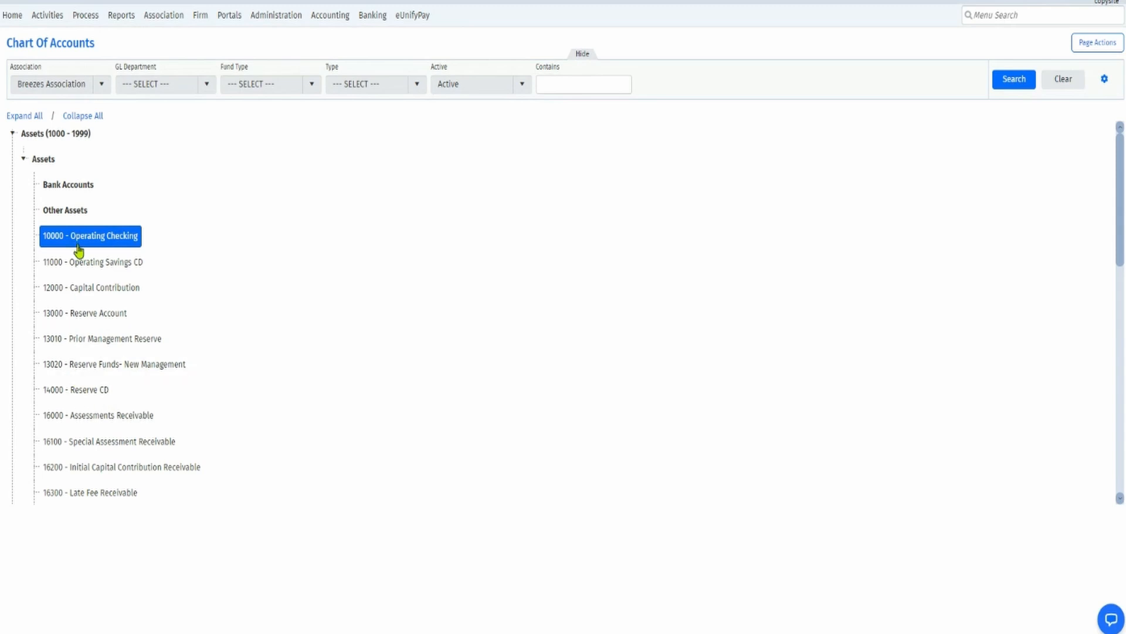
{"action": "left_click", "coordinate": [83, 392], "text": "shift"}
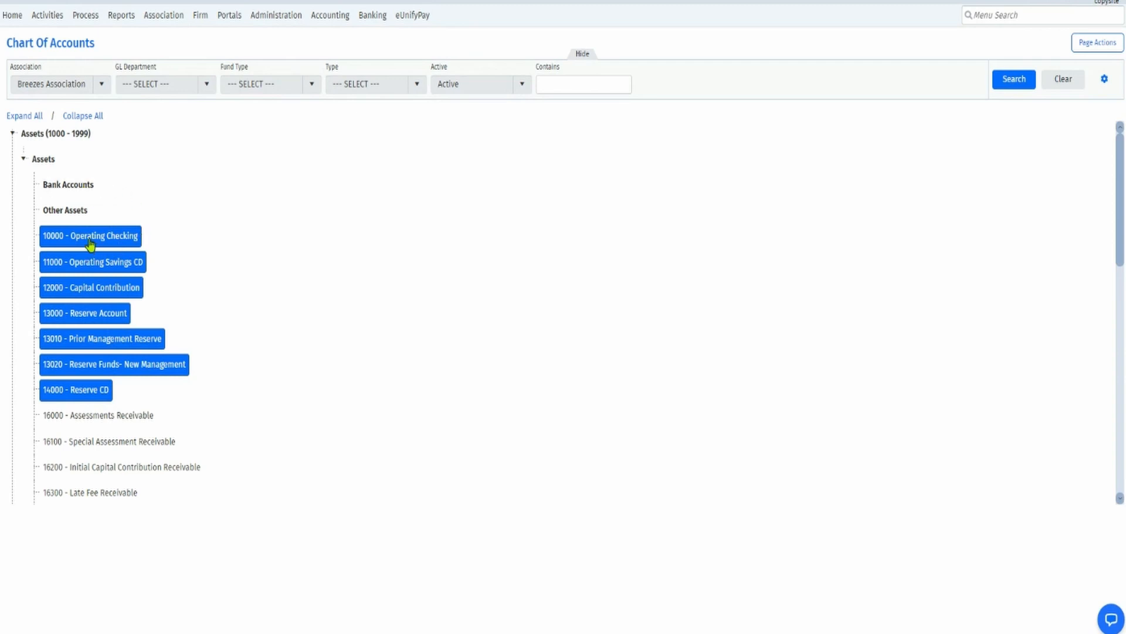
{"action": "left_click_drag", "start_coordinate": [88, 242], "coordinate": [78, 186]}
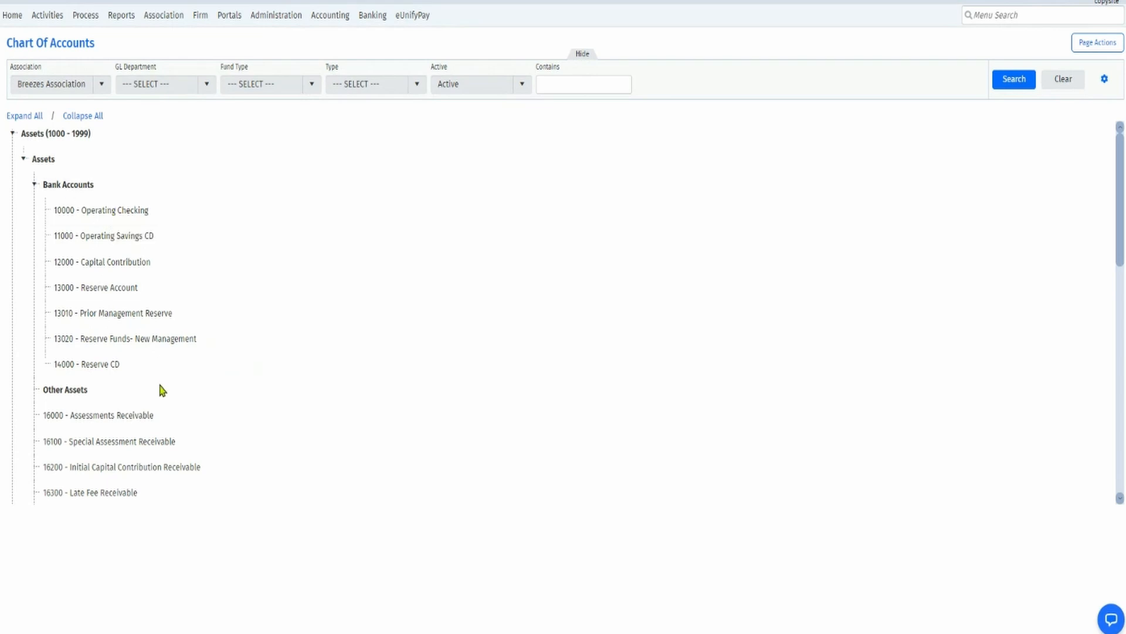
{"action": "scroll", "coordinate": [144, 365], "scroll_direction": "down", "scroll_amount": 1}
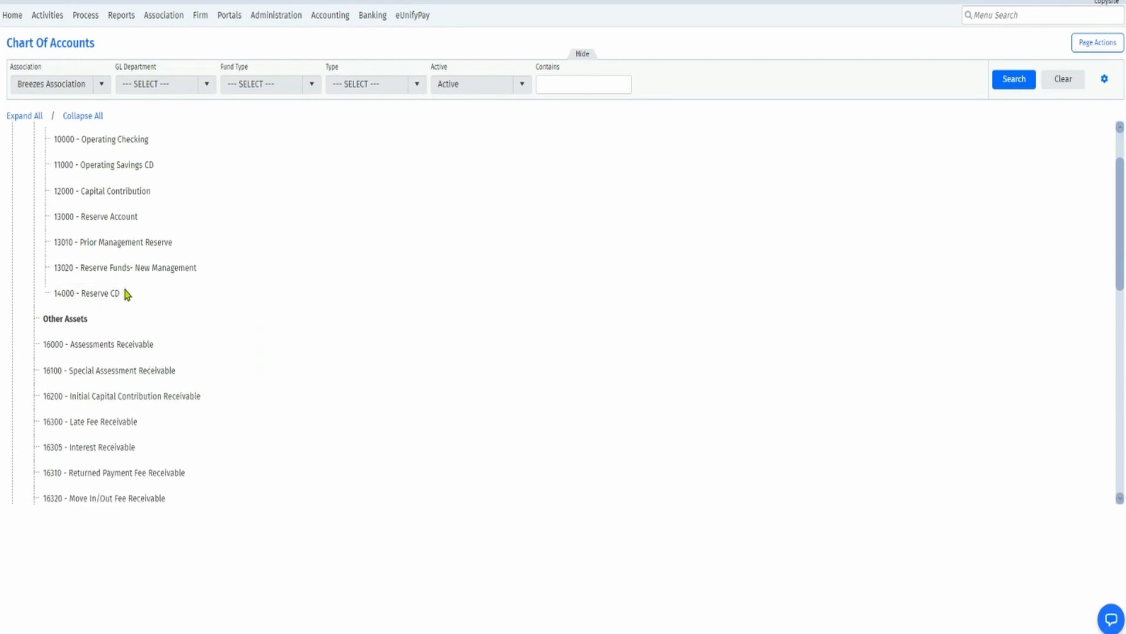
{"action": "scroll", "coordinate": [95, 352], "scroll_direction": "up", "scroll_amount": 1}
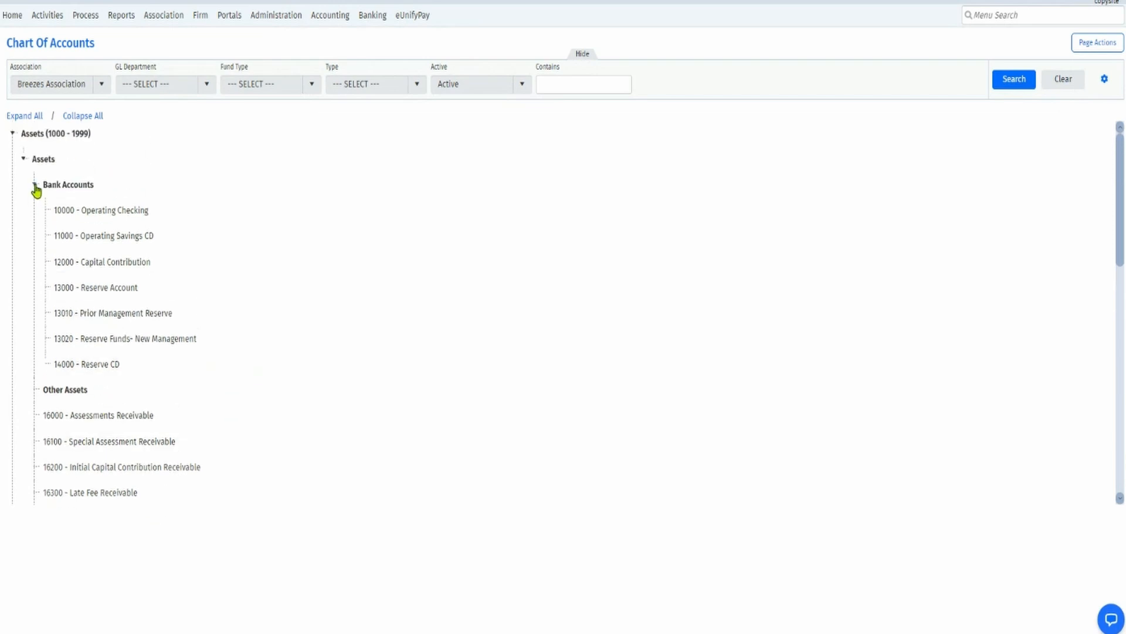
Collapse Bank Accounts and move accounts 16000 - Assessments Receivable through 18310 - Due Between Funds- Reserve into the Other Assets level.
{"action": "left_click", "coordinate": [35, 185]}
{"action": "left_click", "coordinate": [88, 236]}
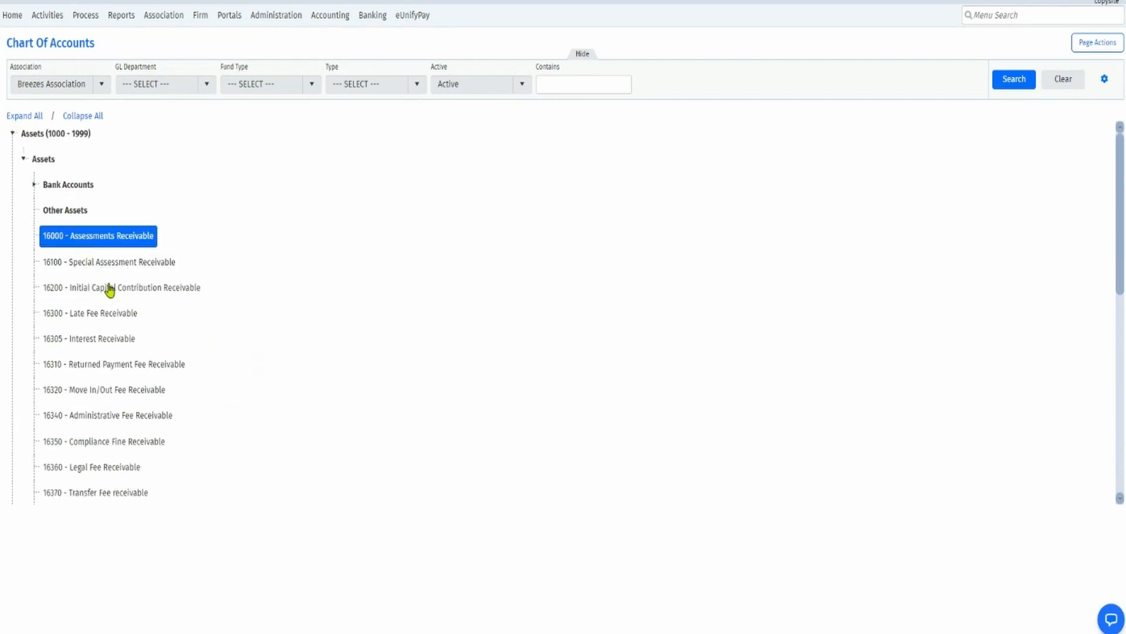
{"action": "scroll", "coordinate": [103, 291], "scroll_direction": "down", "scroll_amount": 7}
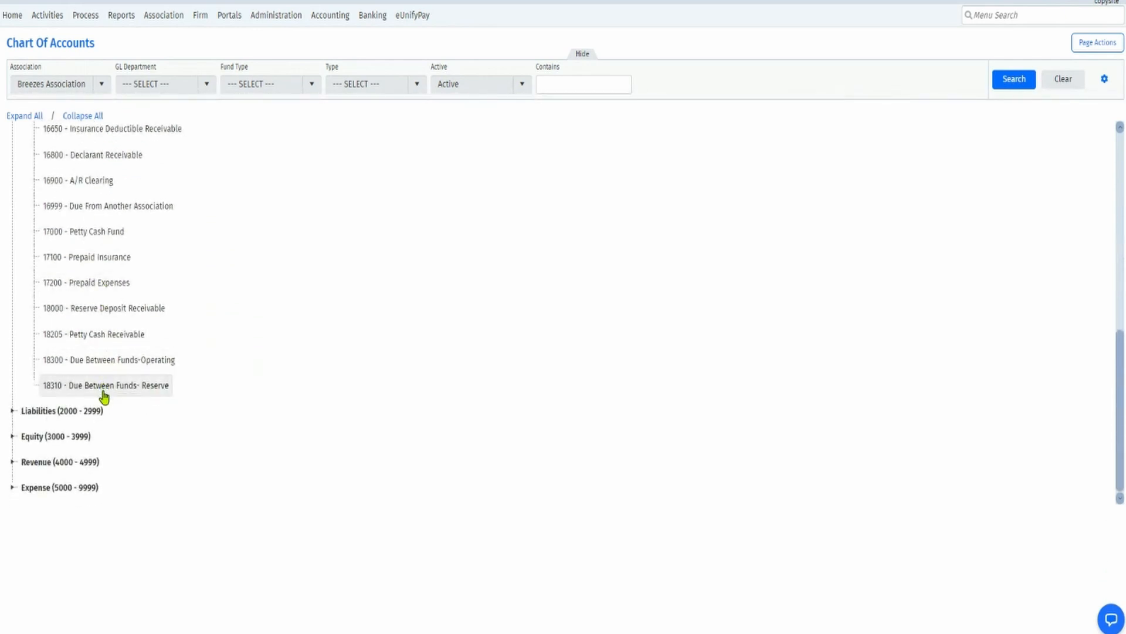
{"action": "left_click", "coordinate": [105, 389], "text": "shift"}
{"action": "scroll", "coordinate": [105, 354], "scroll_direction": "up", "scroll_amount": 8}
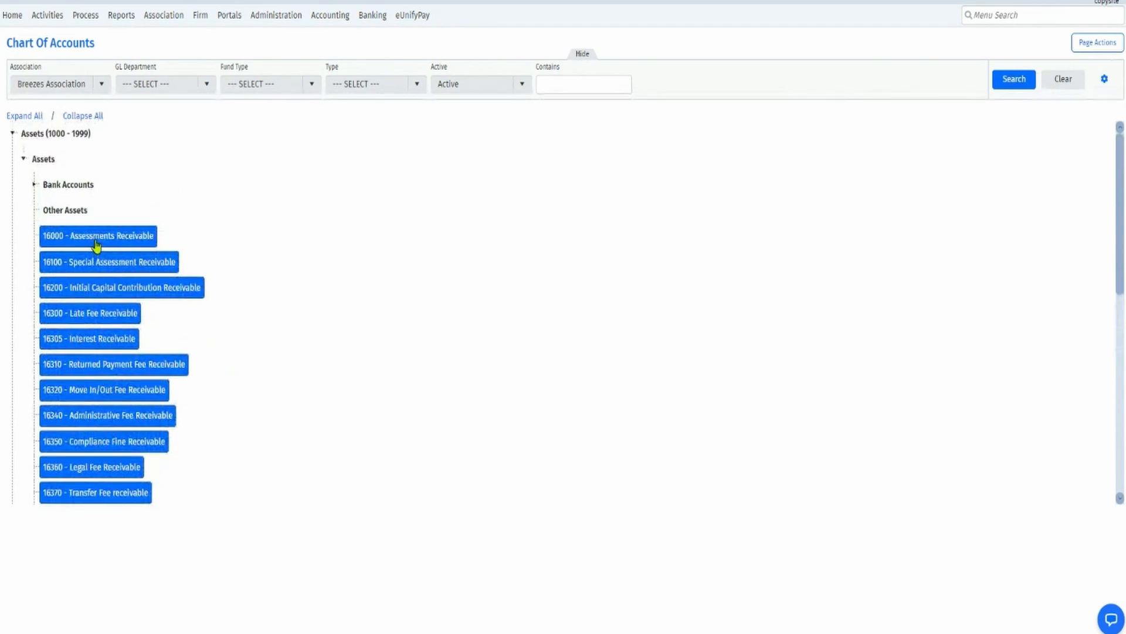
{"action": "left_click_drag", "start_coordinate": [94, 242], "coordinate": [82, 217]}
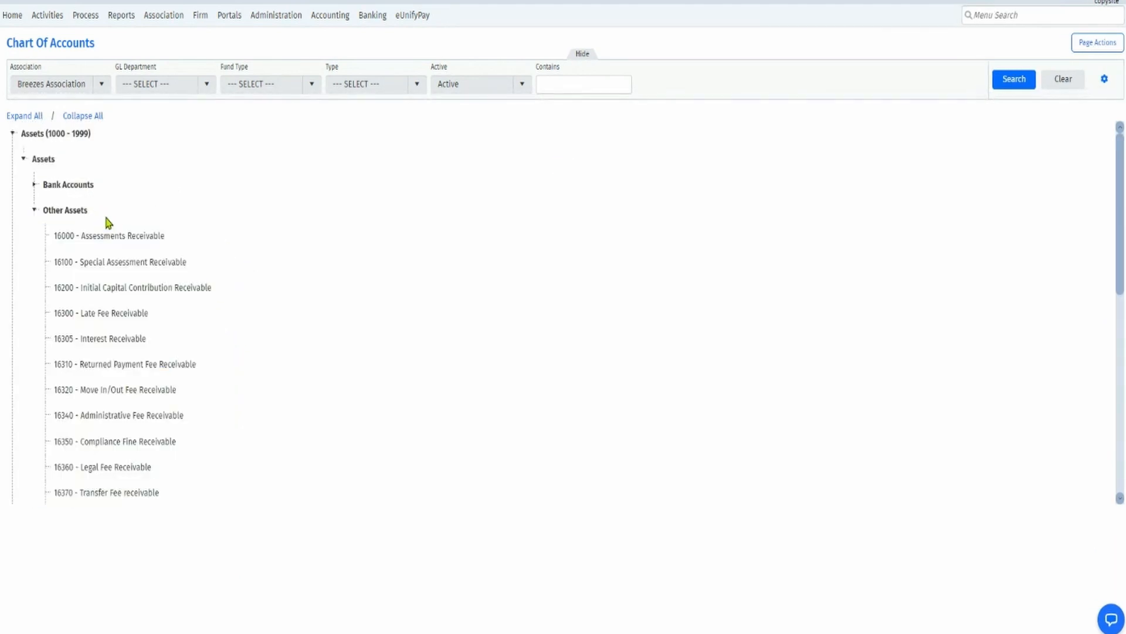
Collapse and expand the Bank Accounts and Other Assets levels to review the accounts grouped in each.
{"action": "left_click", "coordinate": [35, 210]}
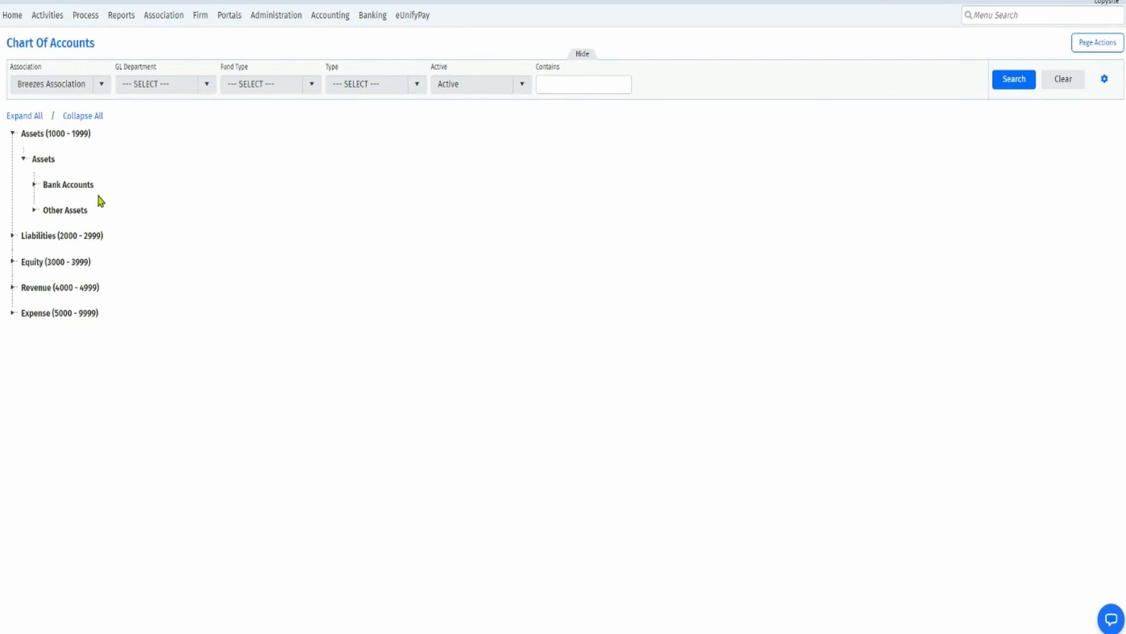
{"action": "left_click", "coordinate": [34, 184]}
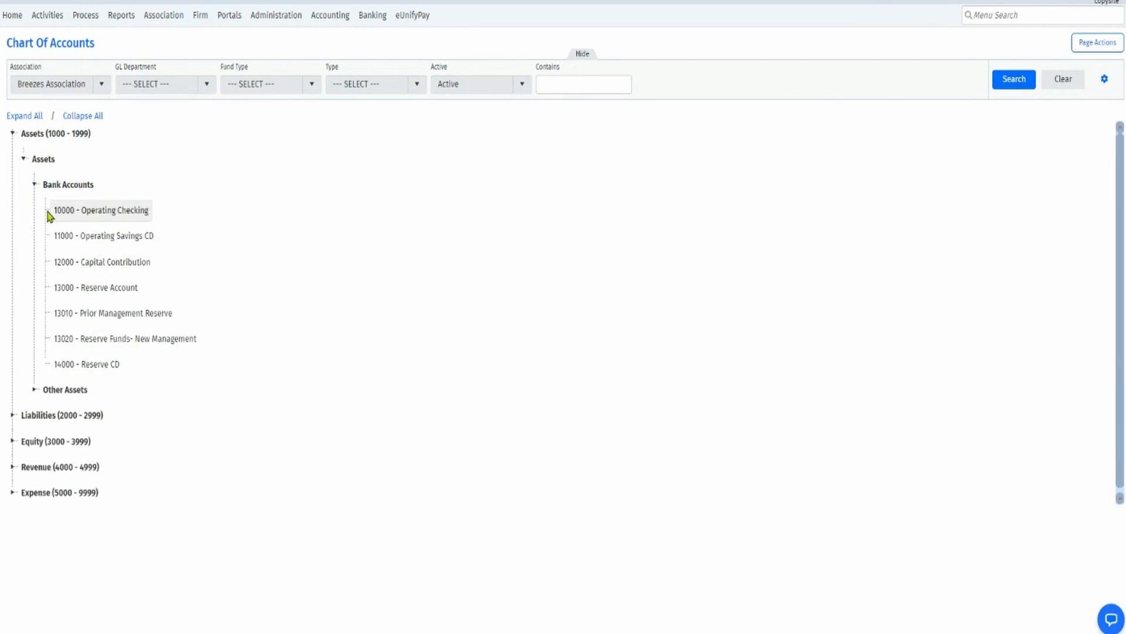
{"action": "left_click", "coordinate": [34, 184]}
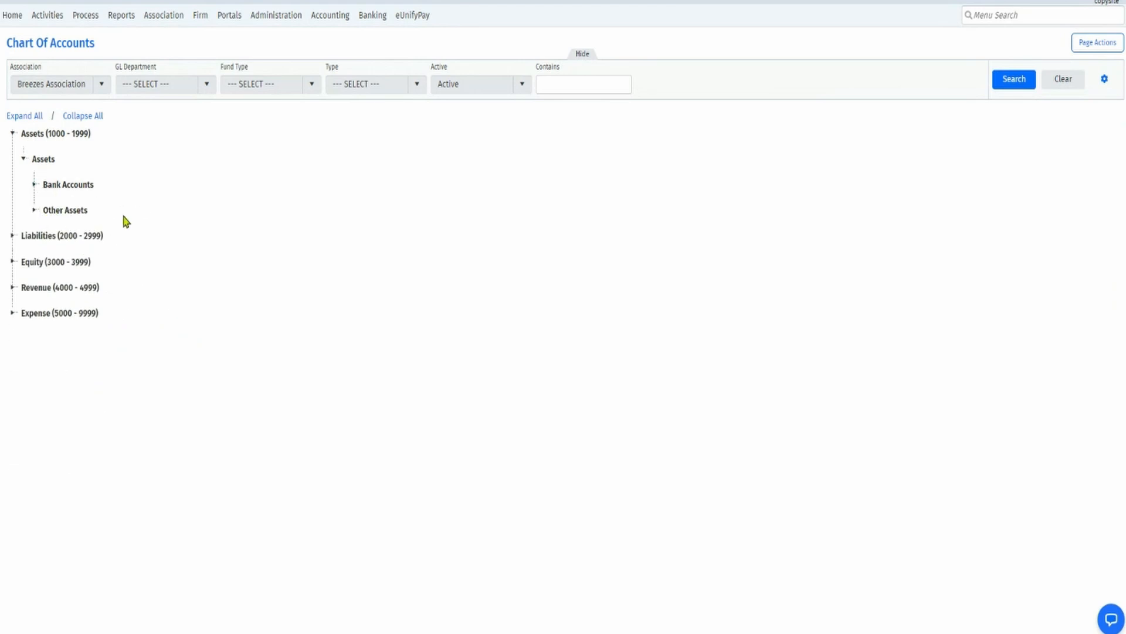
{"action": "left_click", "coordinate": [34, 210]}
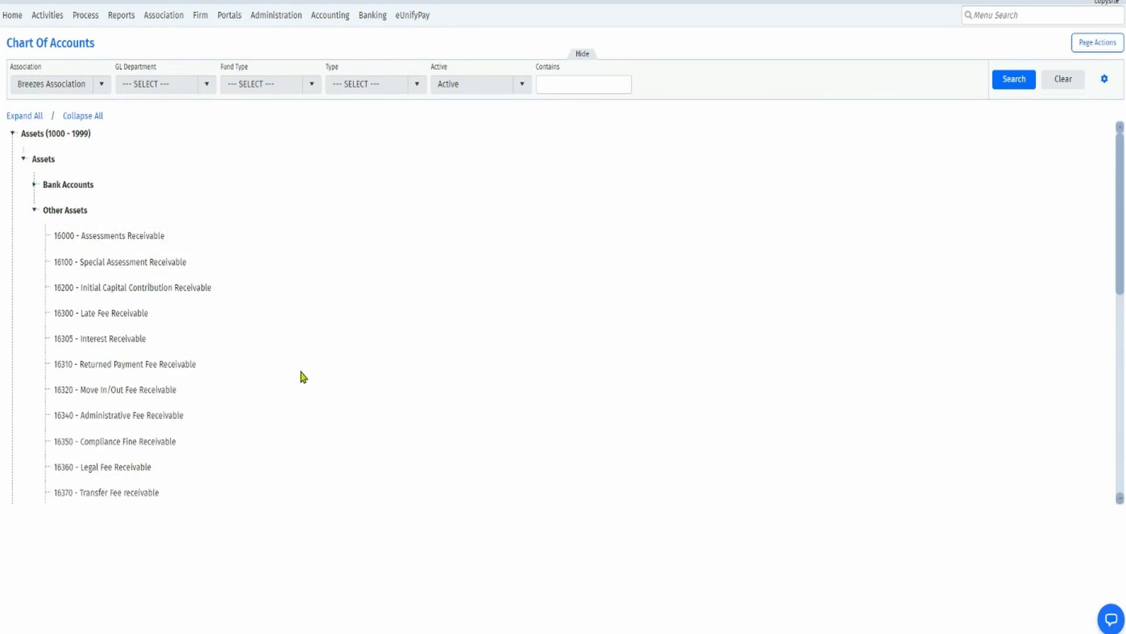
Move the Other Assets level above Bank Accounts, and return Bank Accounts to the first place within Assets.
{"action": "left_click", "coordinate": [35, 212]}
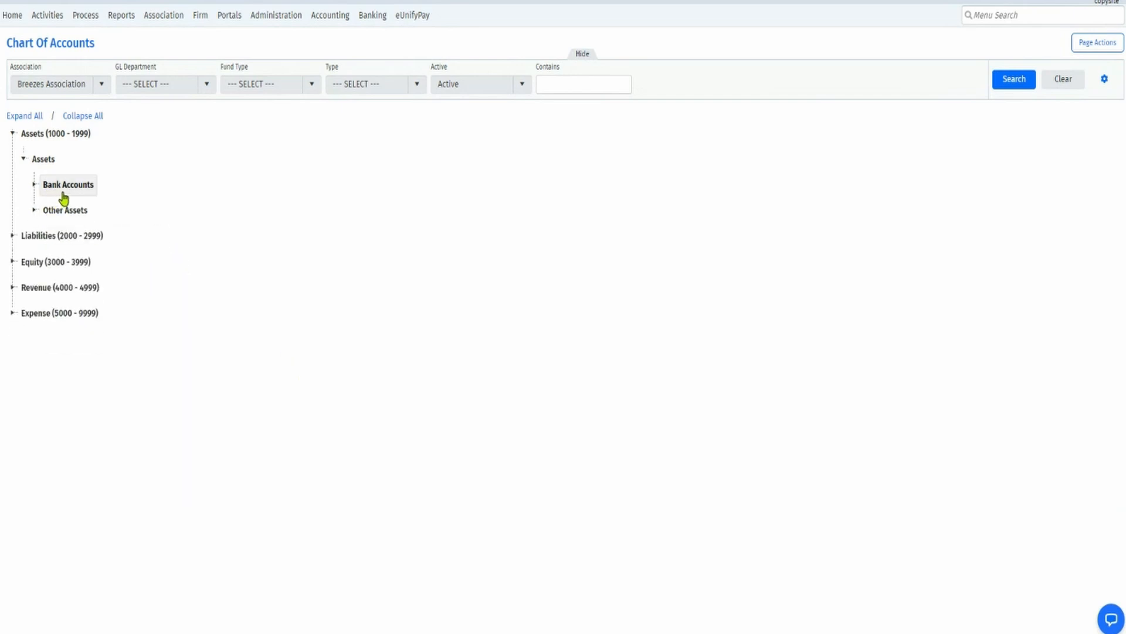
{"action": "left_click", "coordinate": [35, 186]}
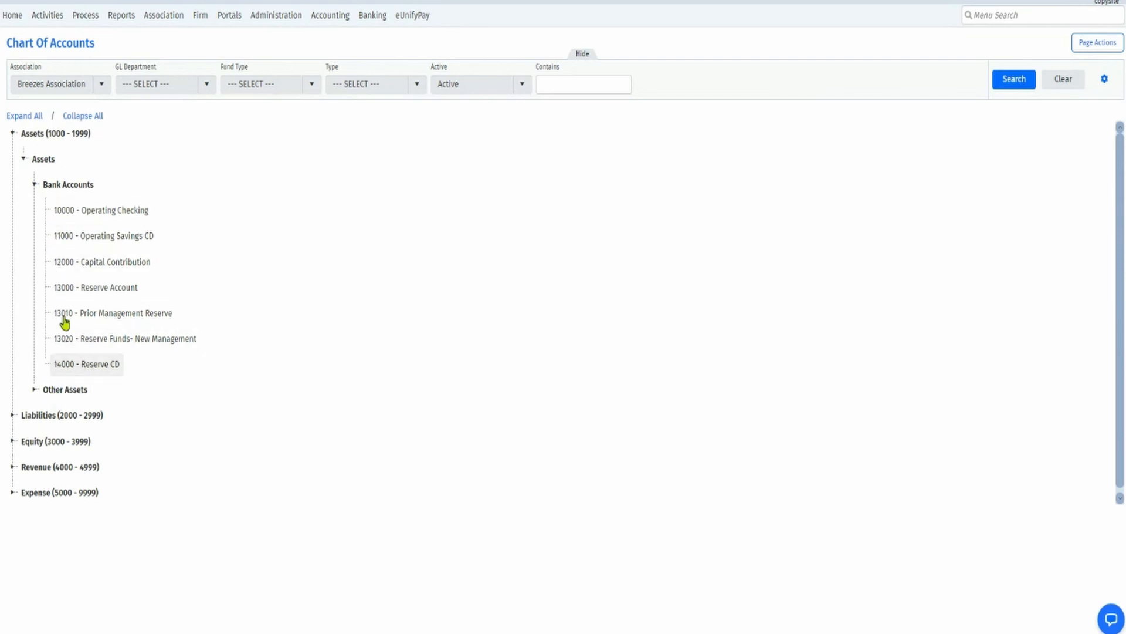
{"action": "left_click", "coordinate": [34, 186]}
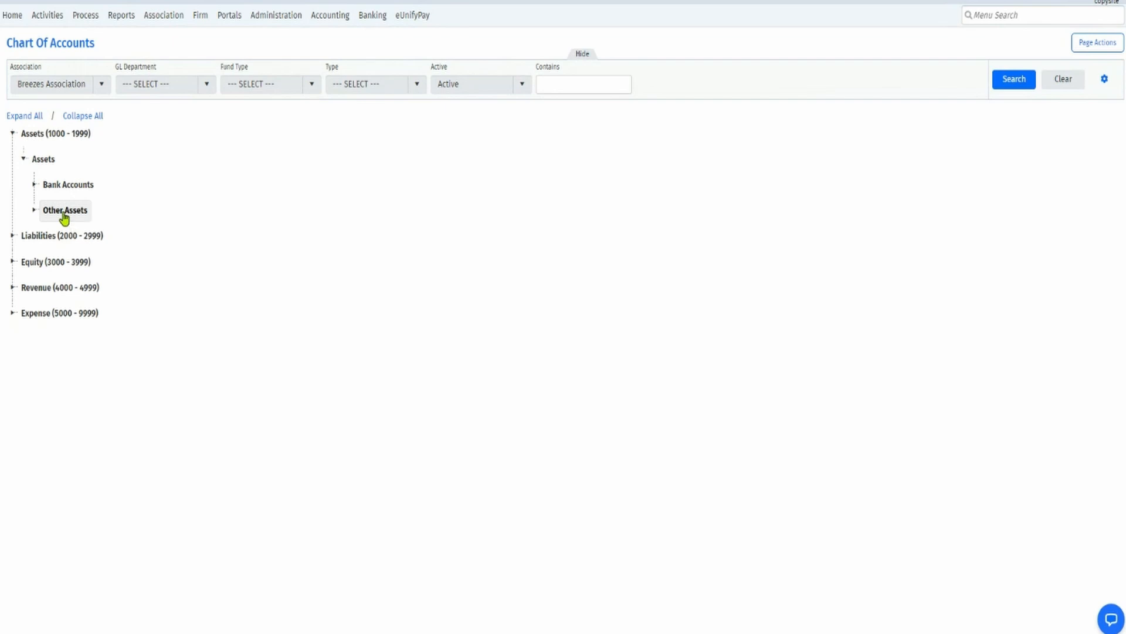
{"action": "left_click_drag", "start_coordinate": [62, 216], "coordinate": [86, 184]}
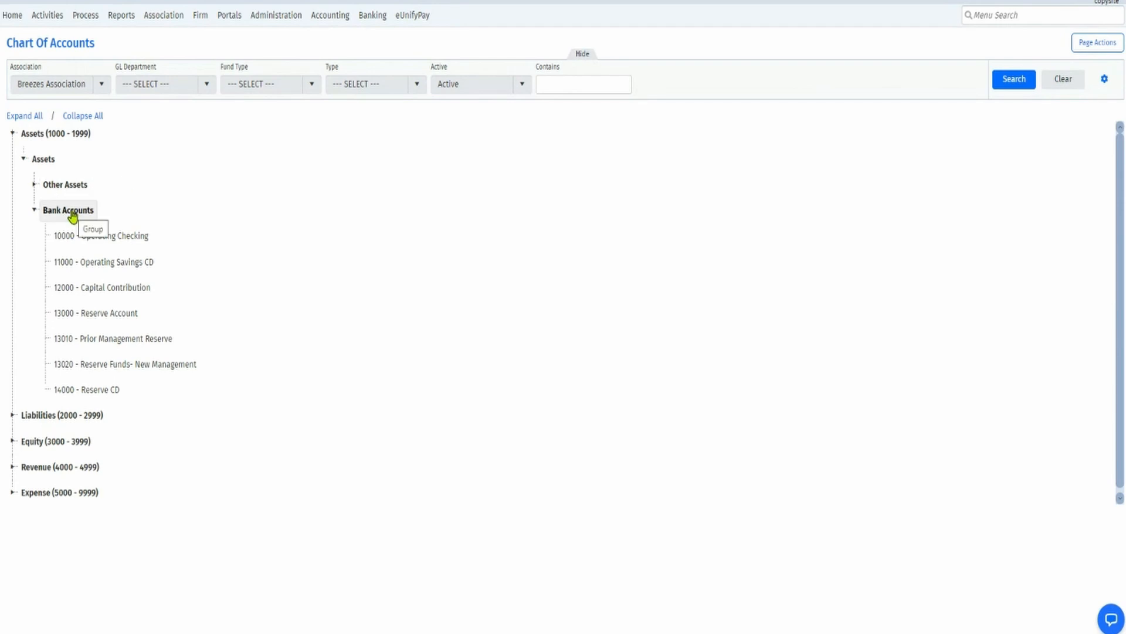
{"action": "left_click_drag", "start_coordinate": [73, 217], "coordinate": [90, 191]}
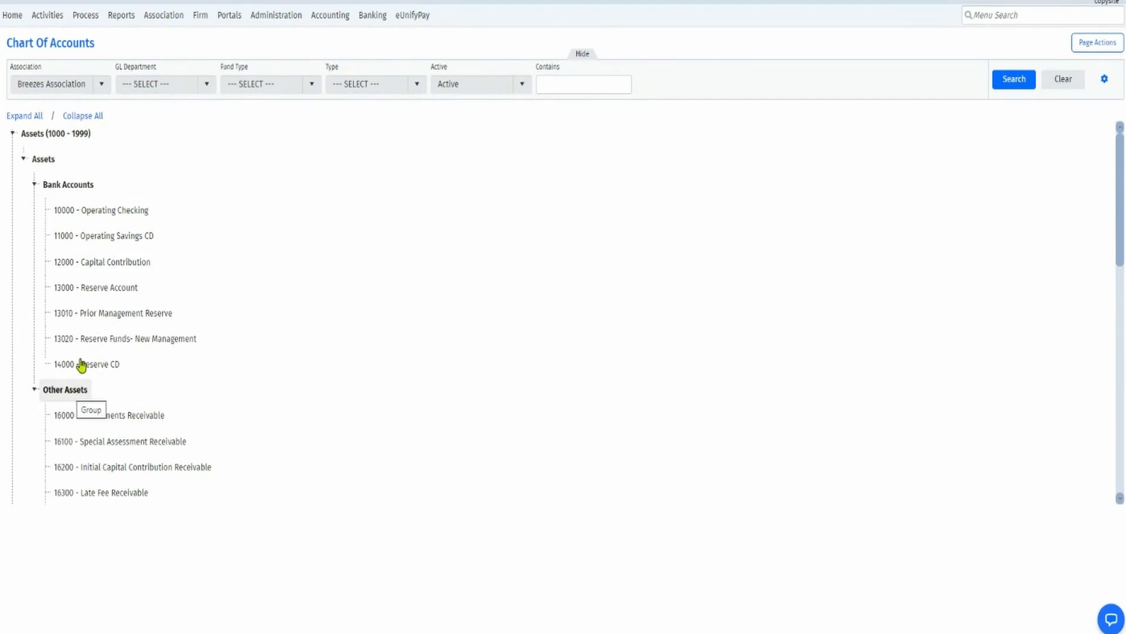
Start a new GL account in the Bank Accounts level with GL number 12500 and the name Petty Cash.
{"action": "right_click", "coordinate": [75, 192]}
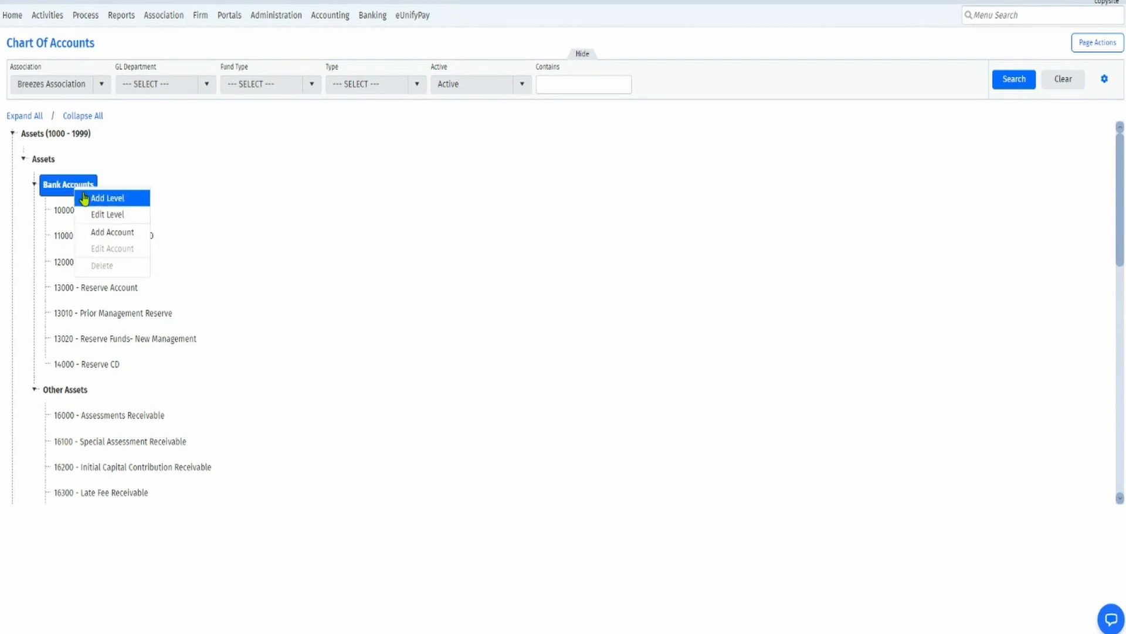
{"action": "left_click", "coordinate": [127, 236]}
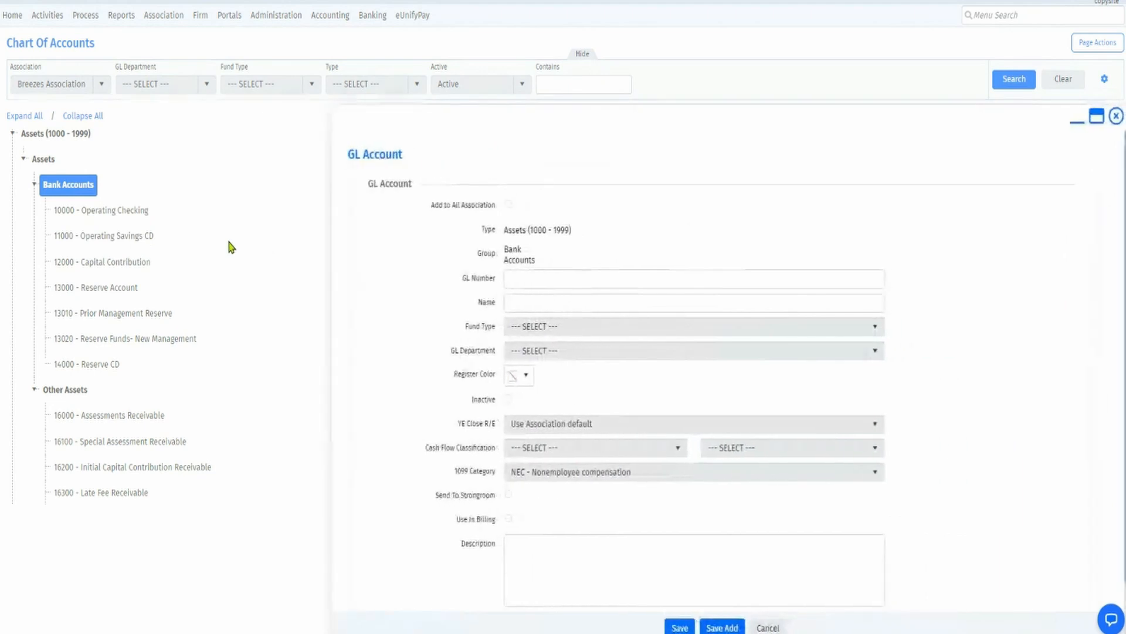
{"action": "left_click", "coordinate": [549, 282]}
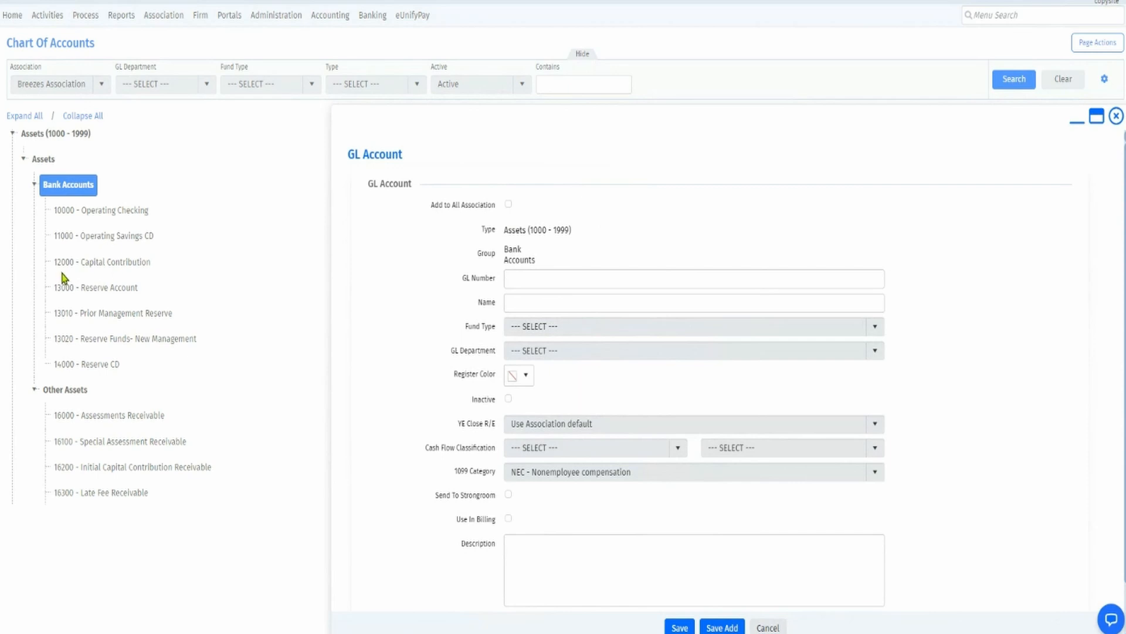
{"action": "left_click", "coordinate": [558, 281]}
{"action": "type", "text": "12"}
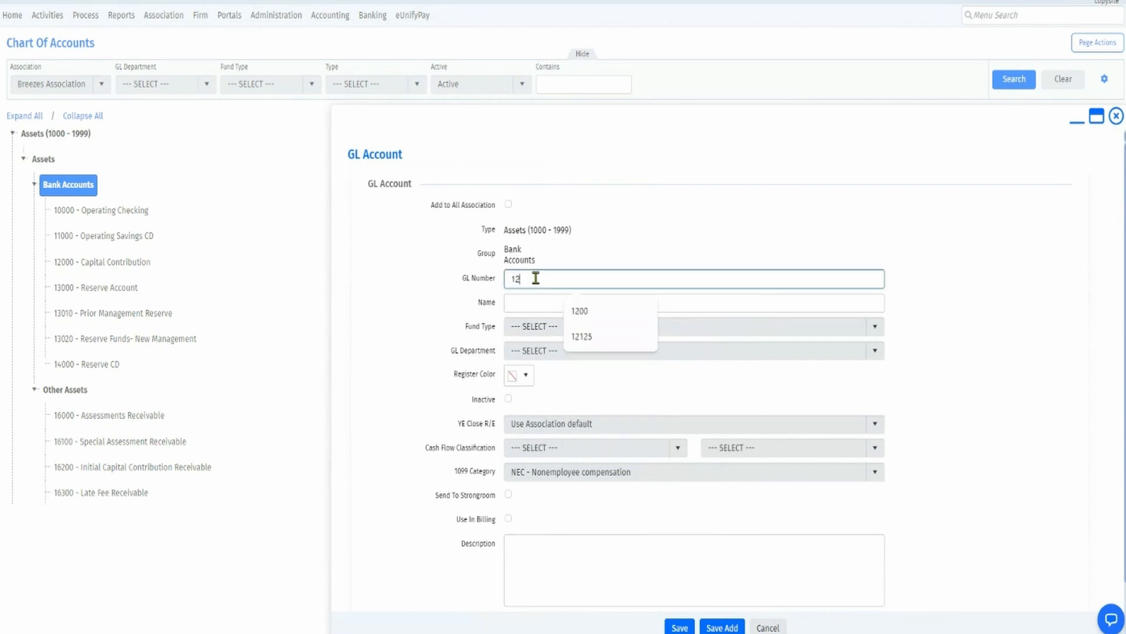
{"action": "type", "text": "600"}
{"action": "key", "text": "Tab"}
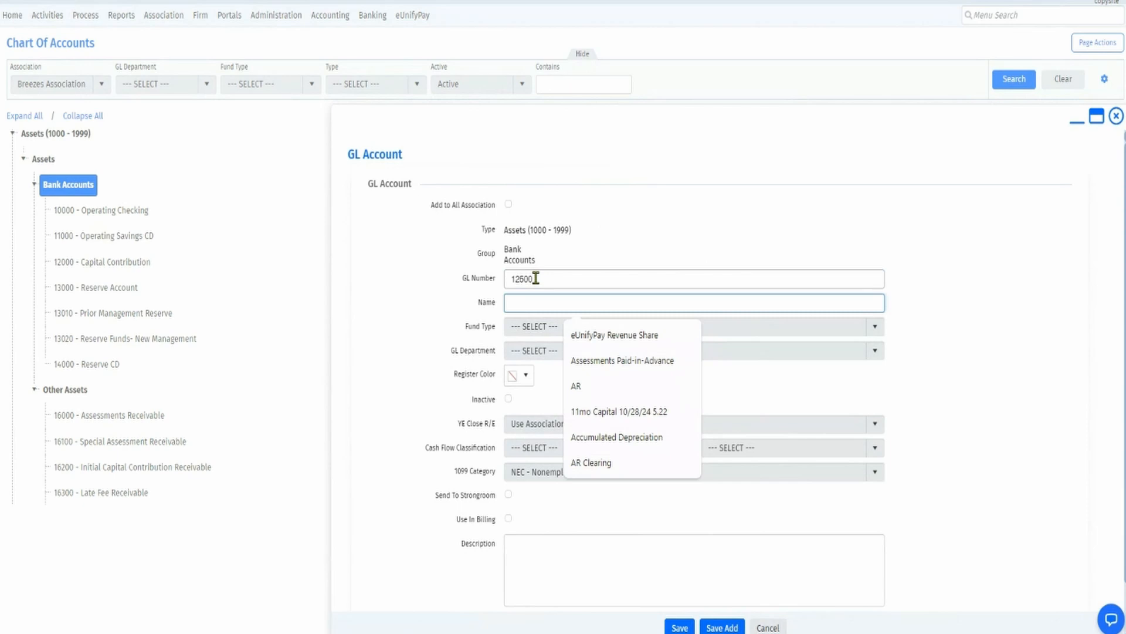
{"action": "type", "text": "Petty Cash"}
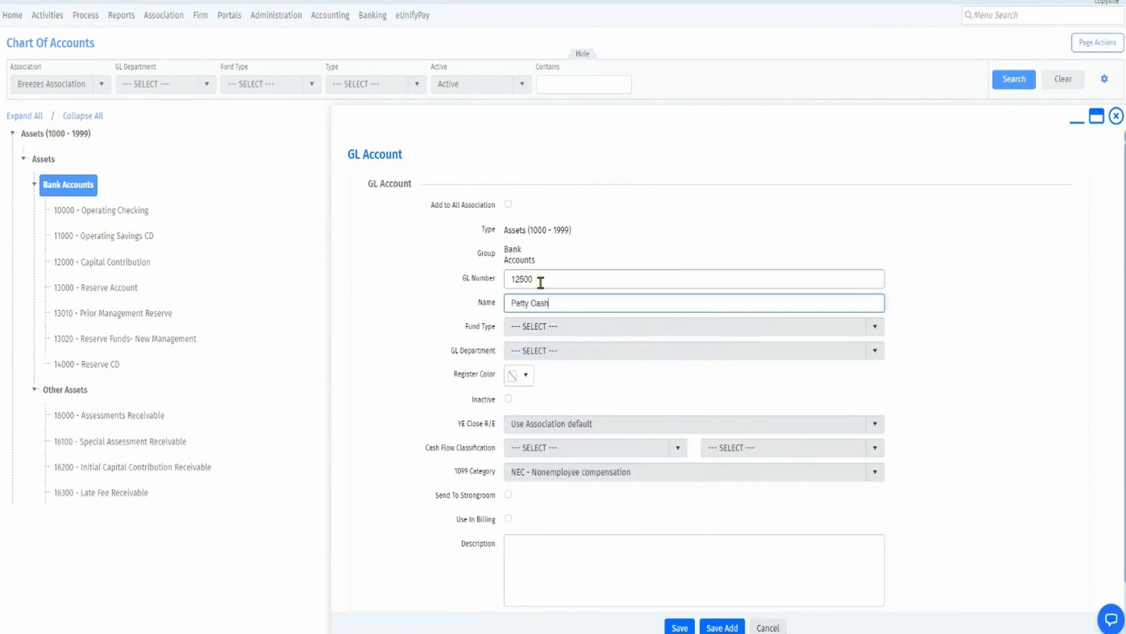
Set the new Petty Cash account's fund type to Operating and save the account.
{"action": "left_click", "coordinate": [552, 327]}
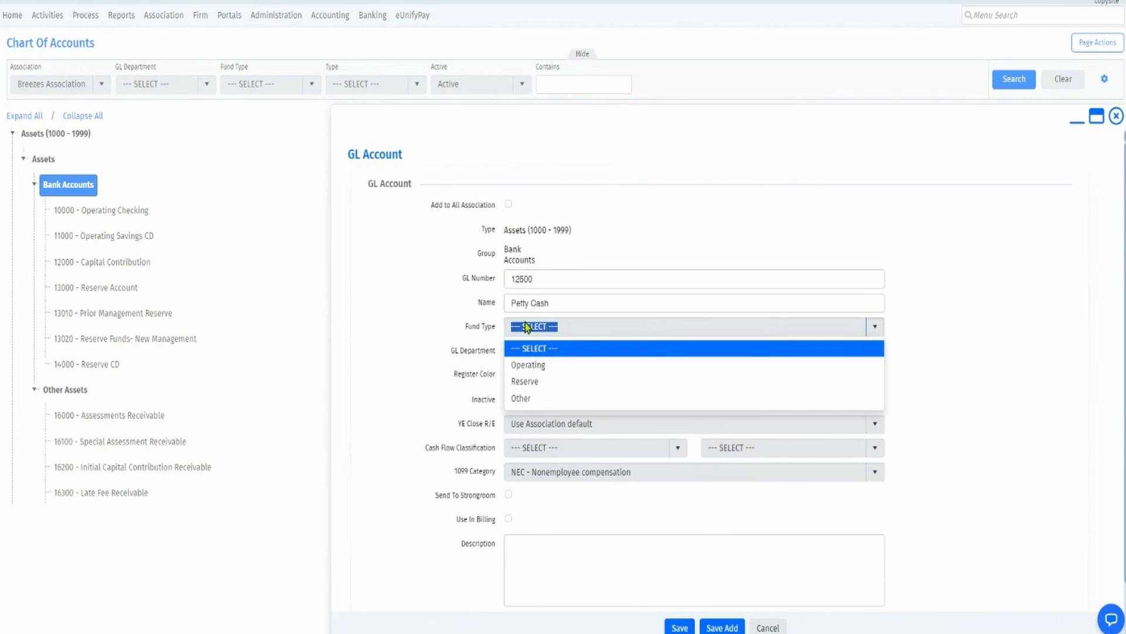
{"action": "left_click", "coordinate": [532, 367]}
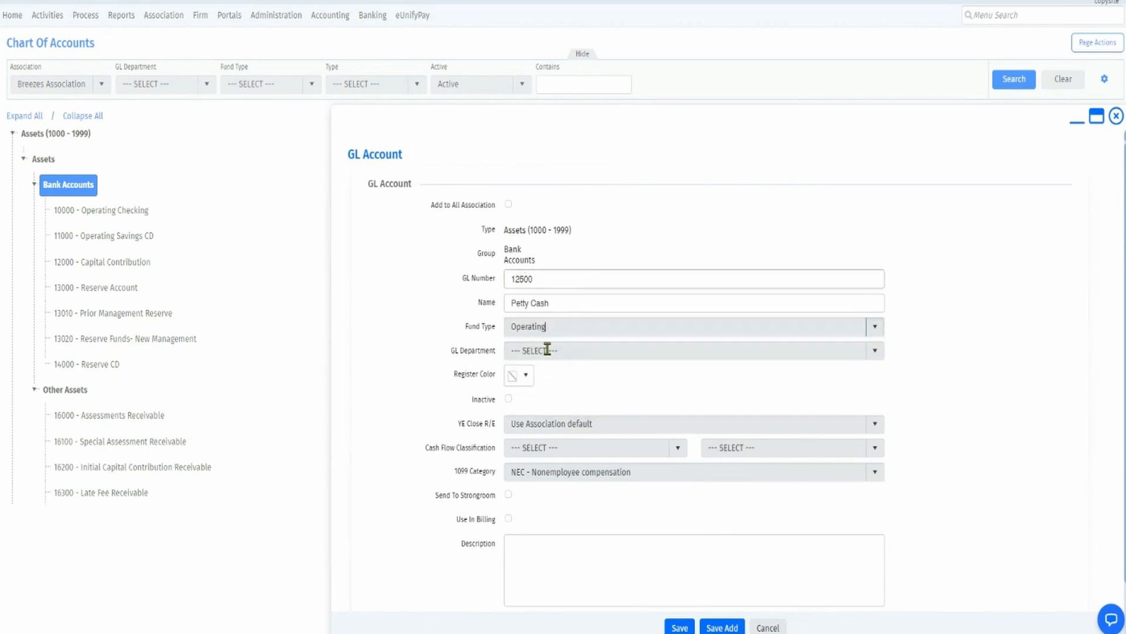
{"action": "left_click", "coordinate": [680, 627]}
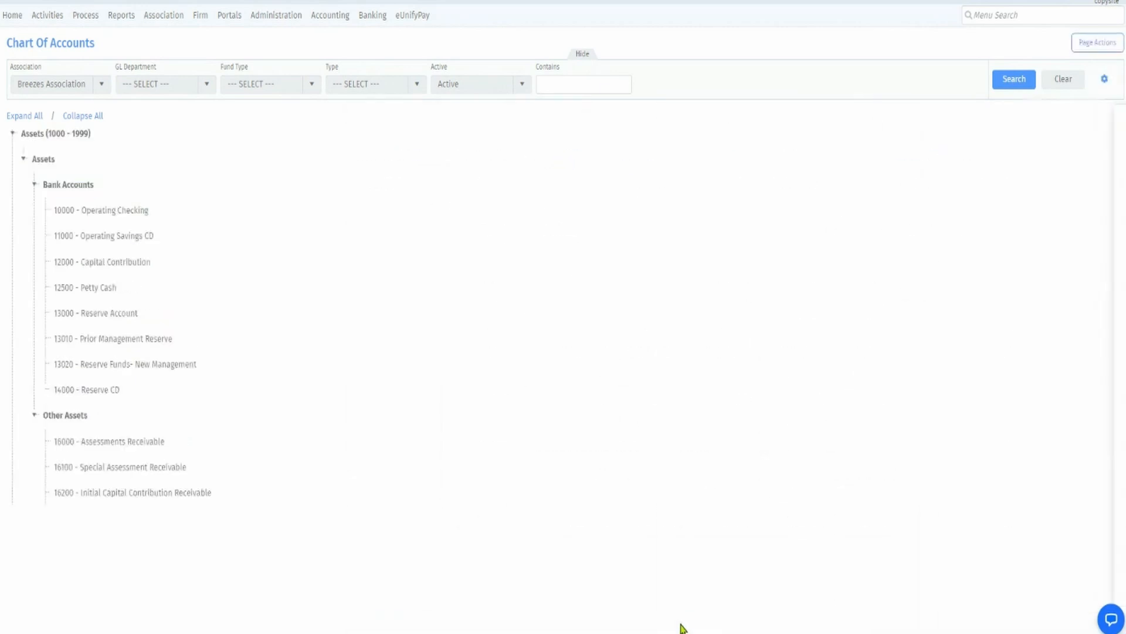
Change the Petty Cash account's GL number to 12550, save it, and move the account into the Other Assets level.
{"action": "right_click", "coordinate": [89, 290]}
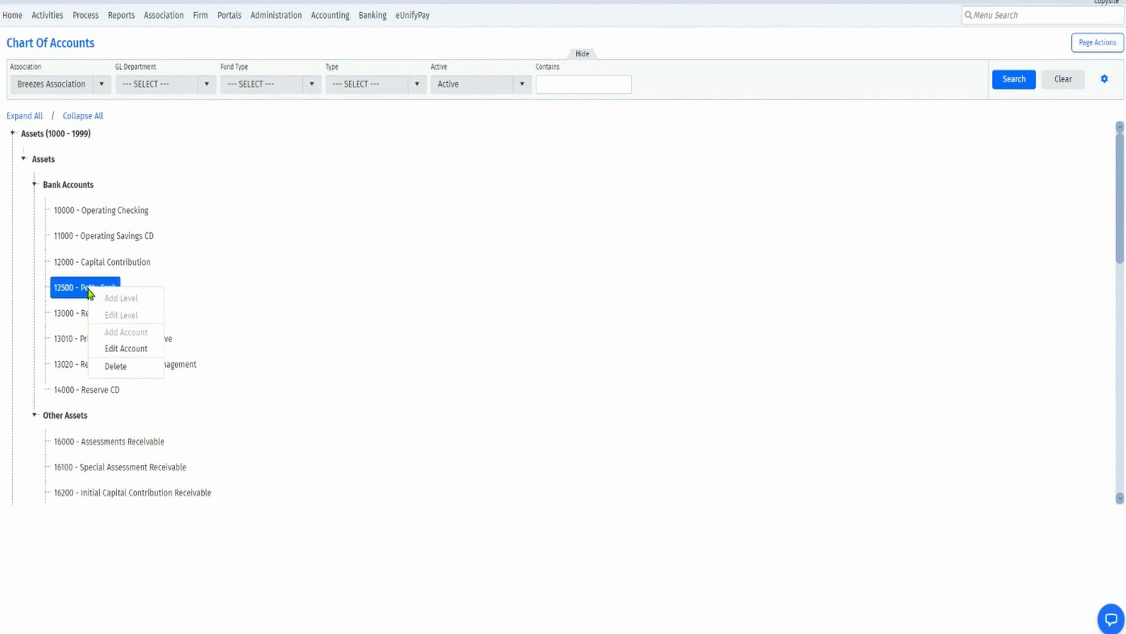
{"action": "left_click", "coordinate": [132, 354]}
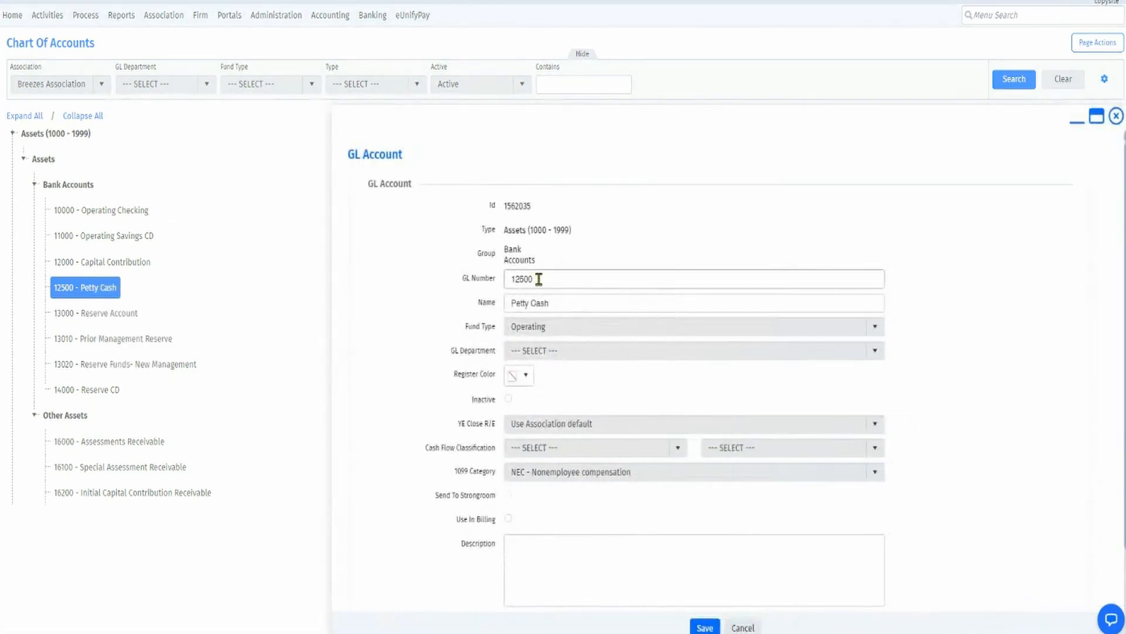
{"action": "double_click", "coordinate": [534, 279]}
{"action": "type", "text": "126"}
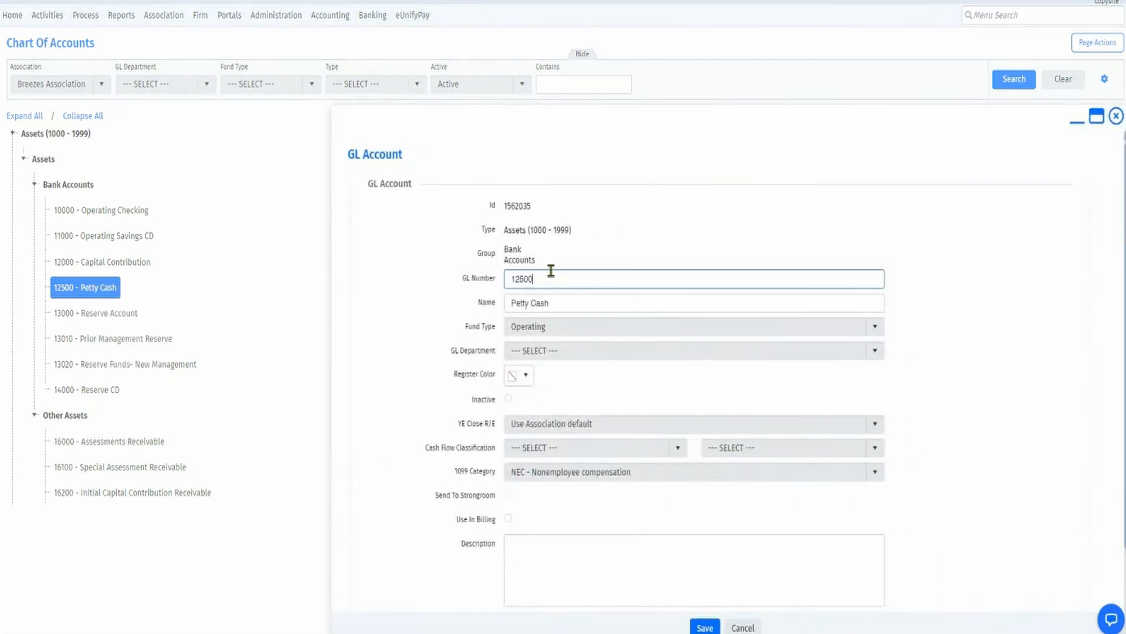
{"action": "type", "text": "6"}
{"action": "left_click", "coordinate": [704, 627]}
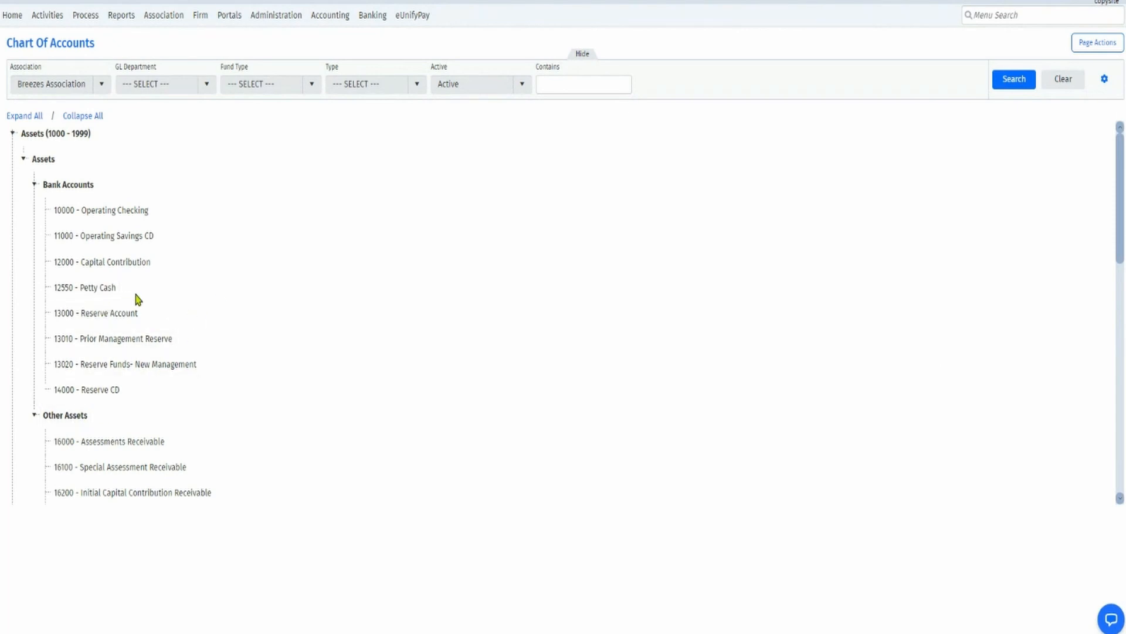
{"action": "left_click_drag", "start_coordinate": [96, 296], "coordinate": [60, 421]}
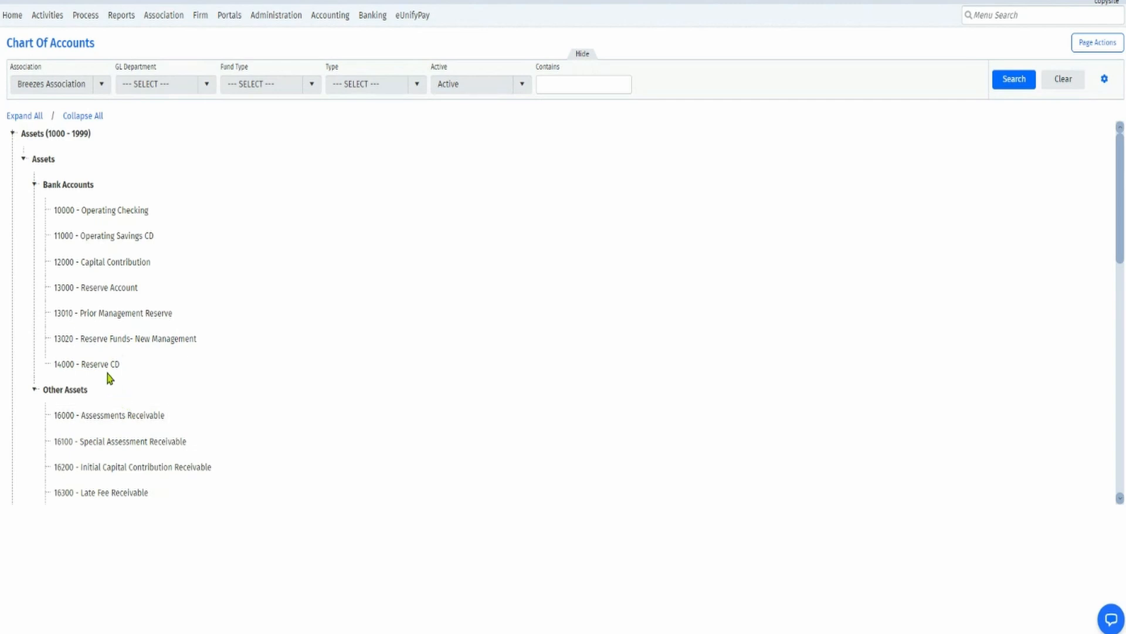
Mark the account 13020 - Reserve Funds- New Management as inactive and save it.
{"action": "right_click", "coordinate": [106, 345]}
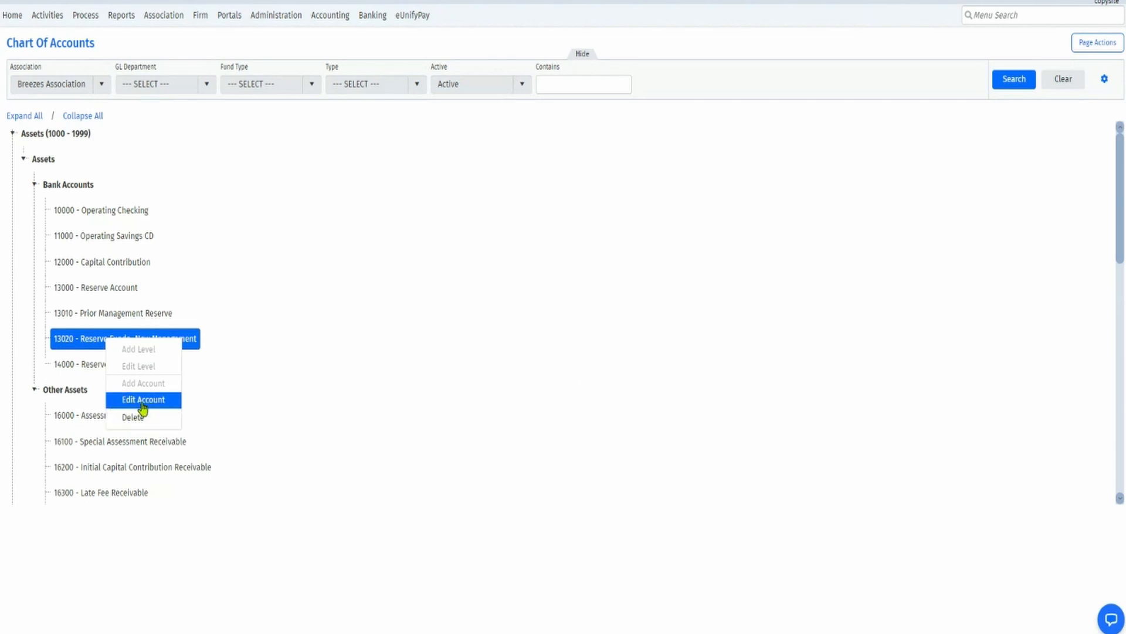
{"action": "left_click", "coordinate": [142, 401]}
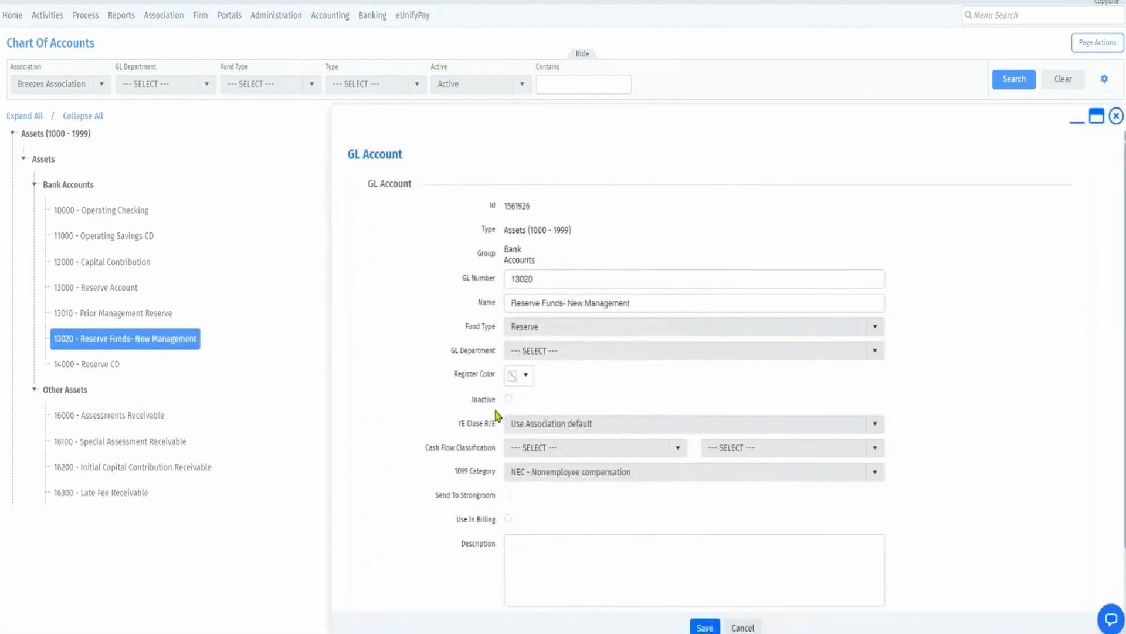
{"action": "left_click", "coordinate": [508, 399]}
{"action": "left_click", "coordinate": [705, 627]}
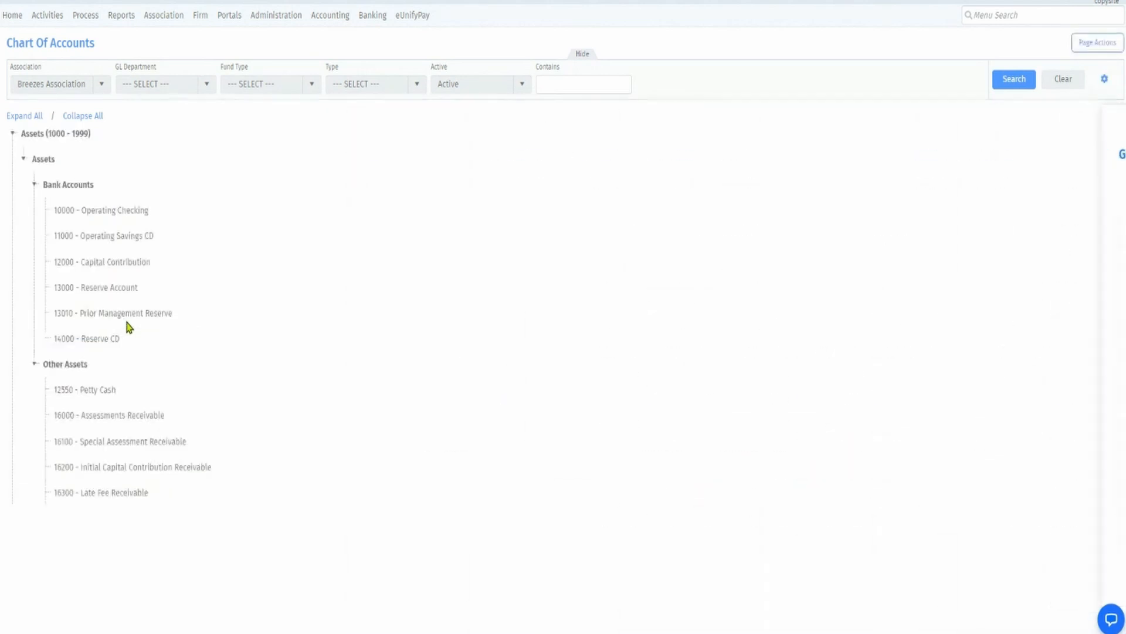